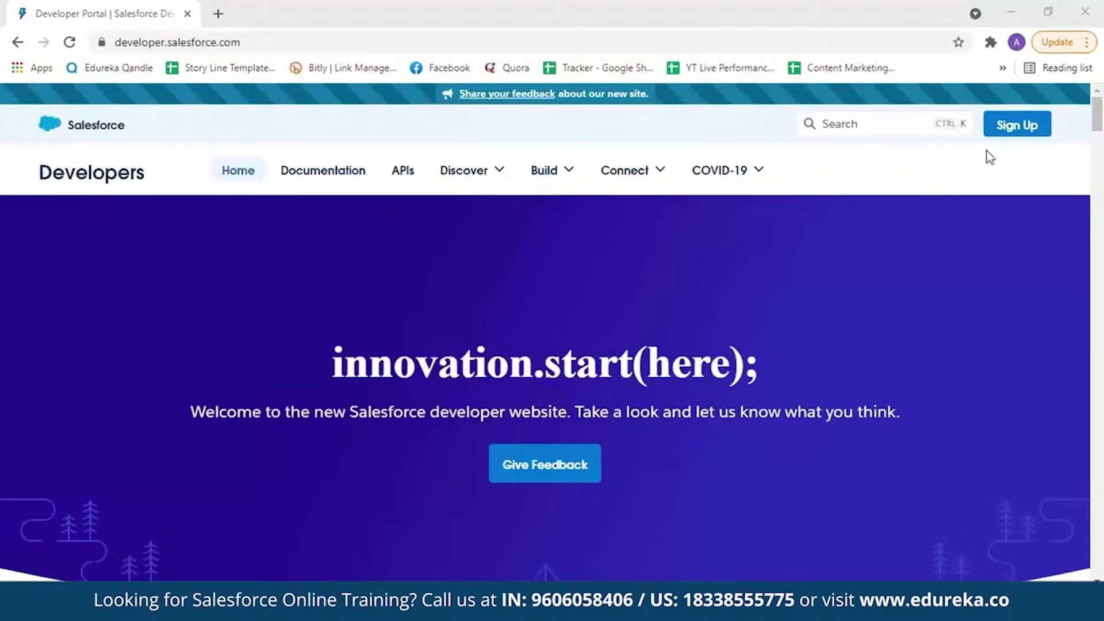
# - Open the Salesforce Developer Edition sign-up form and review the fields it requires down to the end
pyautogui.click(999, 134)
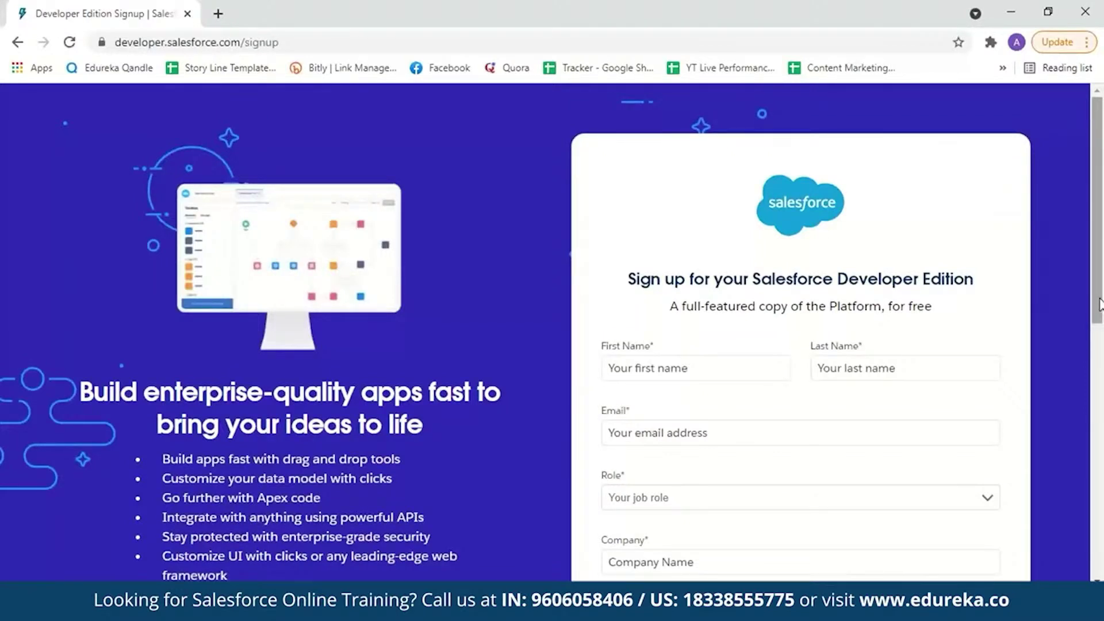
pyautogui.scroll(-2, 1099, 303)
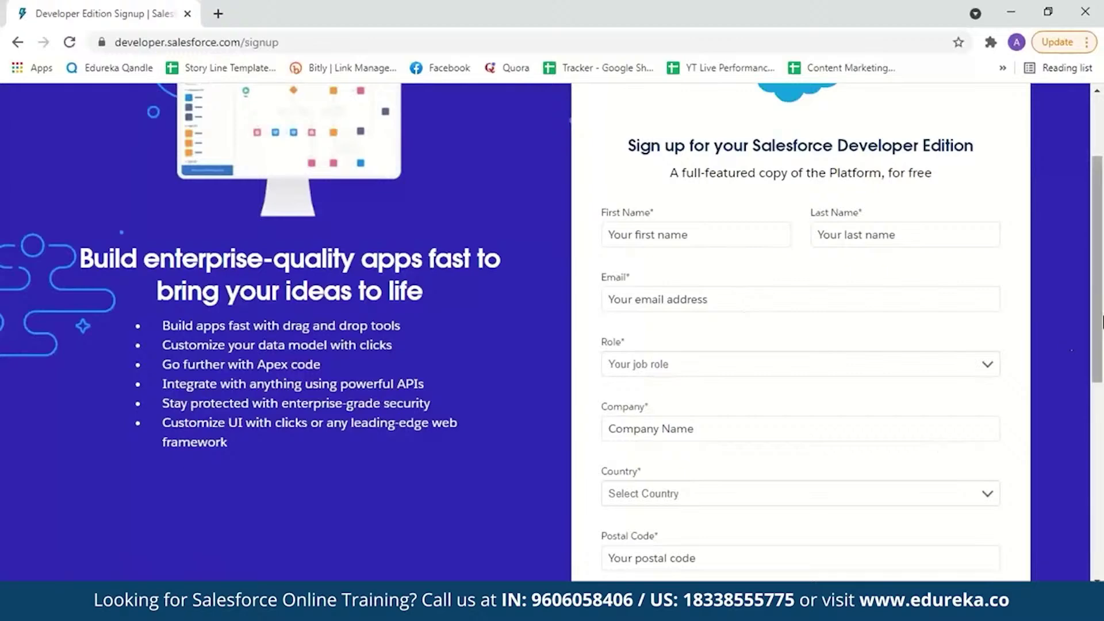
pyautogui.scroll(-2, 1102, 322)
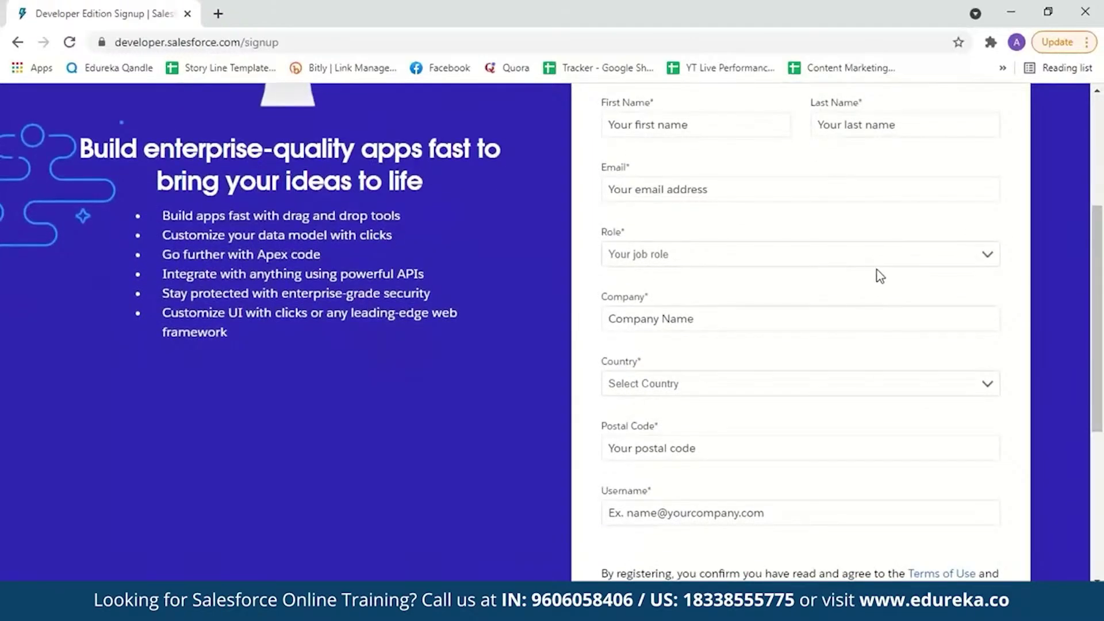
pyautogui.scroll(-2, 805, 345)
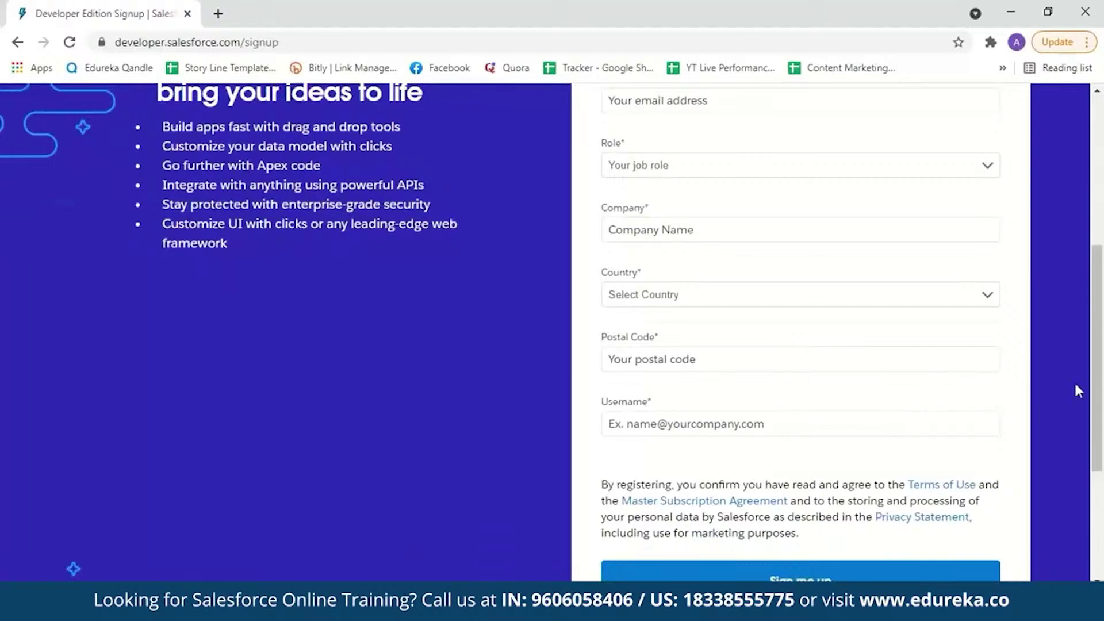
pyautogui.scroll(-2, 1097, 387)
pyautogui.scroll(-2, 1103, 449)
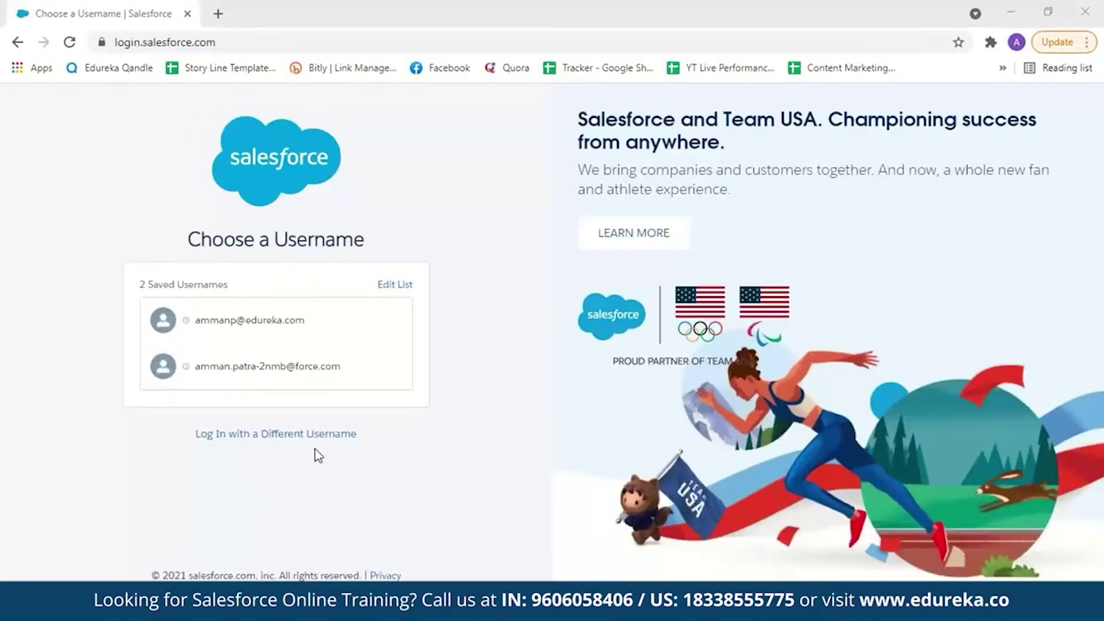
# - Log in to Salesforce with the first saved username and the account password
pyautogui.click(320, 328)
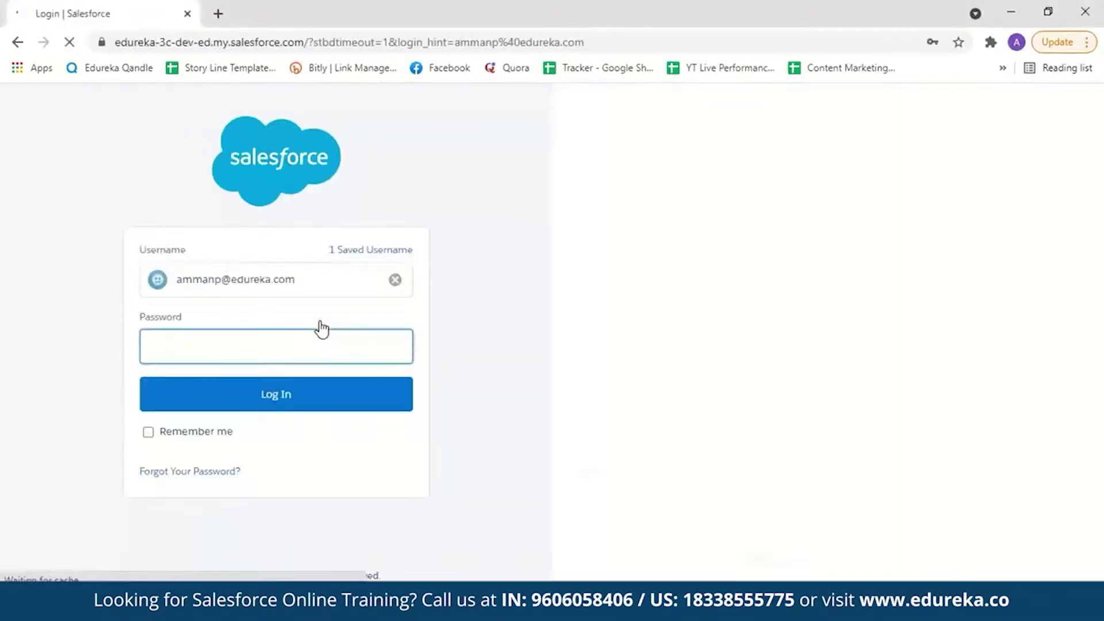
pyautogui.write('••••••••••••')
pyautogui.click(307, 402)
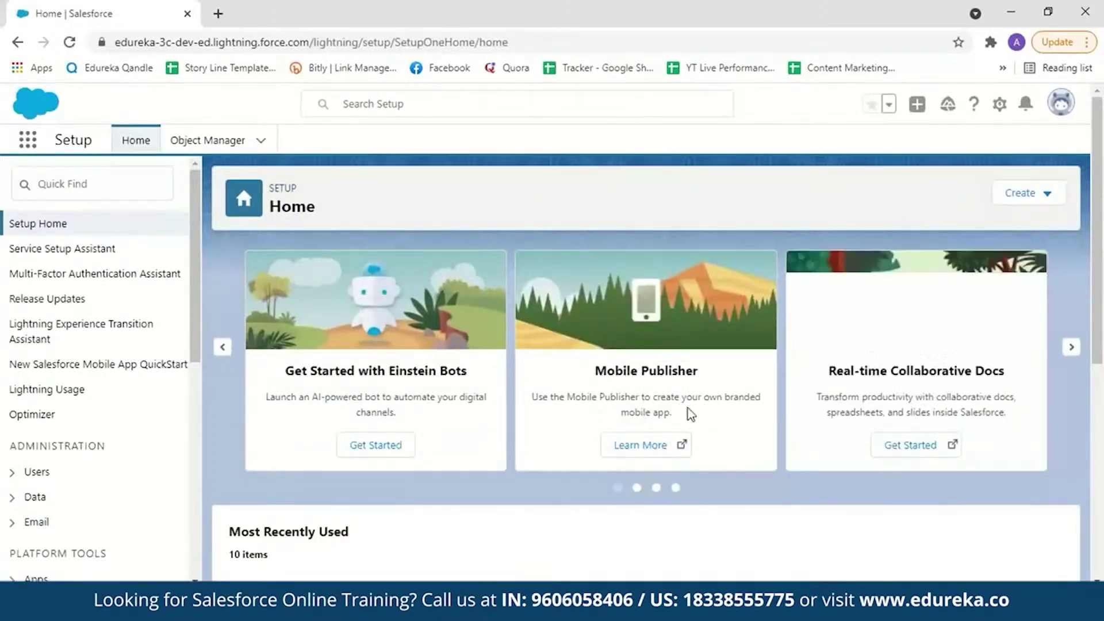
# - Search Setup for "workflow" and open the Workflow Rules page
pyautogui.click(1002, 109)
pyautogui.click(288, 187)
pyautogui.click(128, 172)
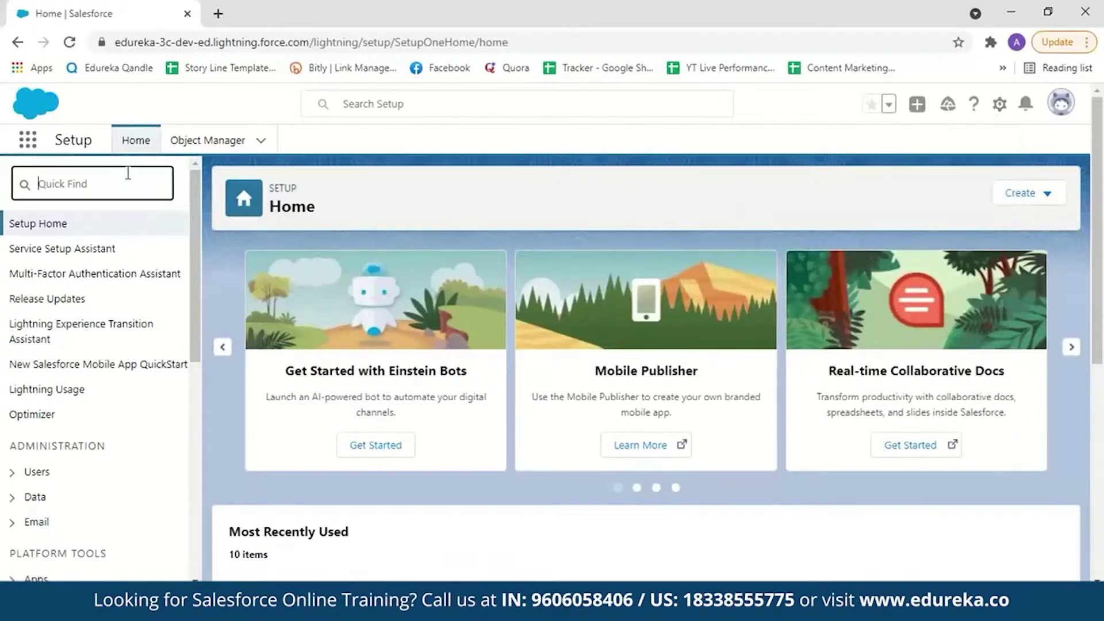
pyautogui.write('workflow')
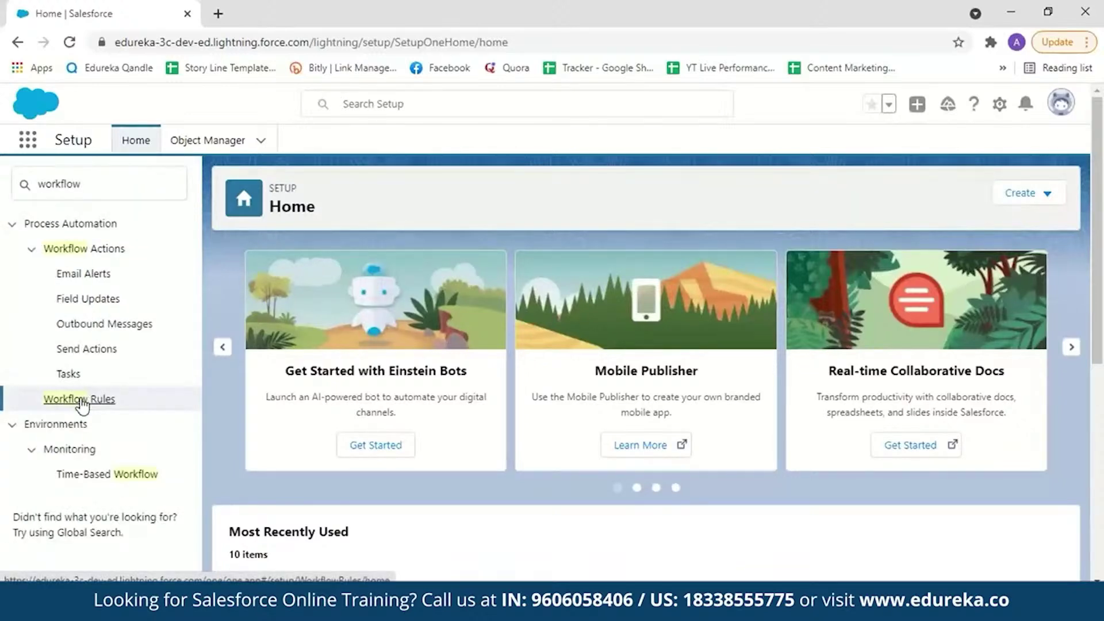
pyautogui.click(80, 399)
# - Read through the Understanding Workflow introduction and continue to the list of all workflow rules
pyautogui.scroll(-1, 1084, 302)
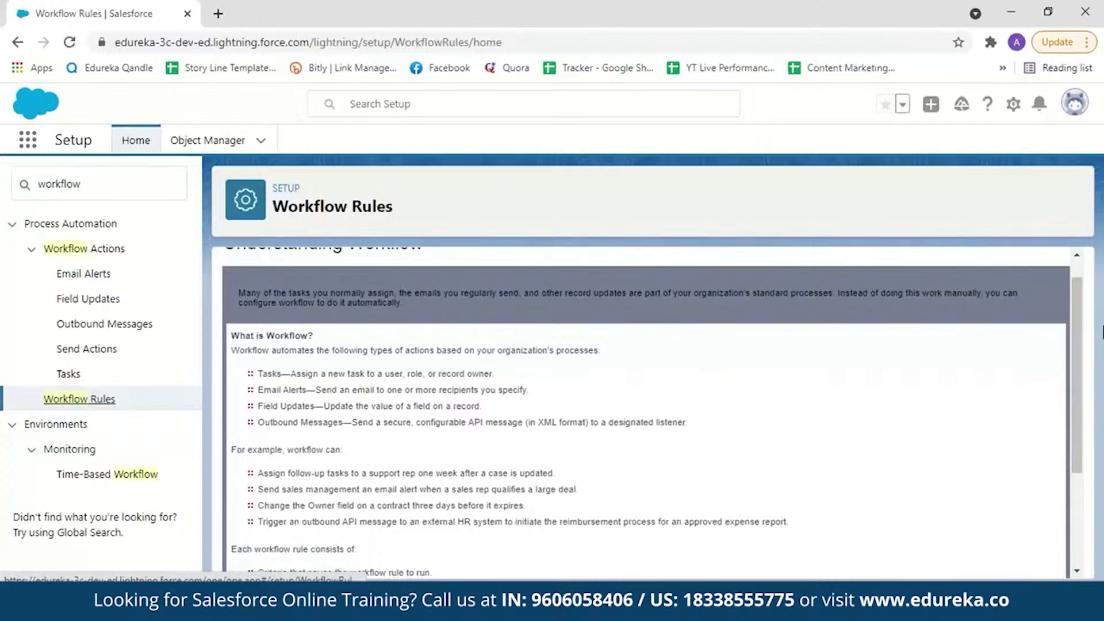
pyautogui.scroll(-3, 1077, 322)
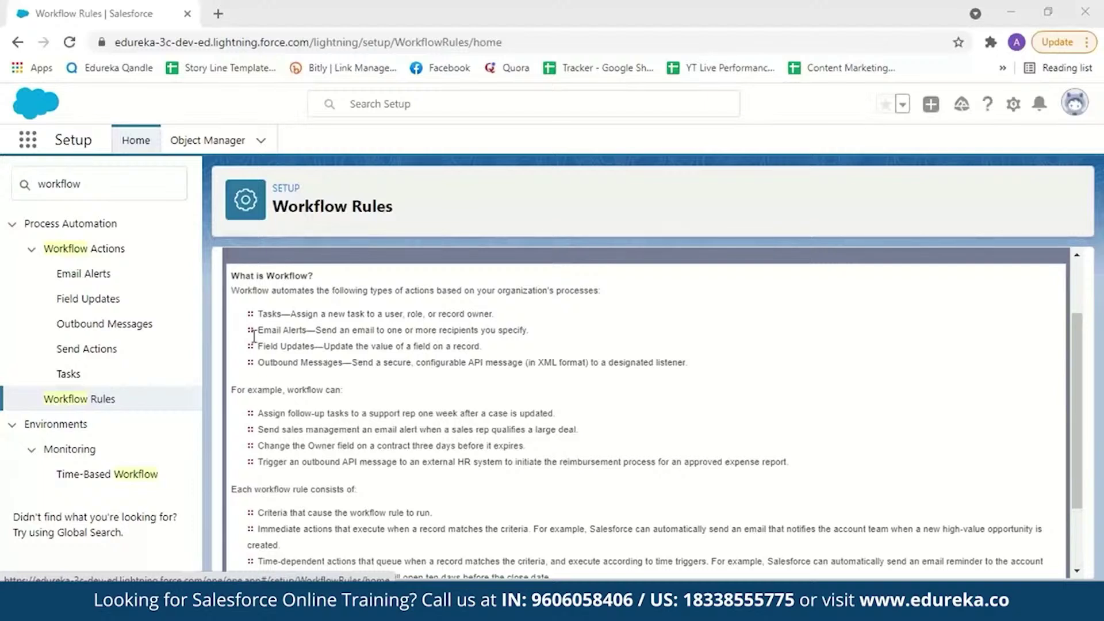
pyautogui.scroll(-1, 273, 379)
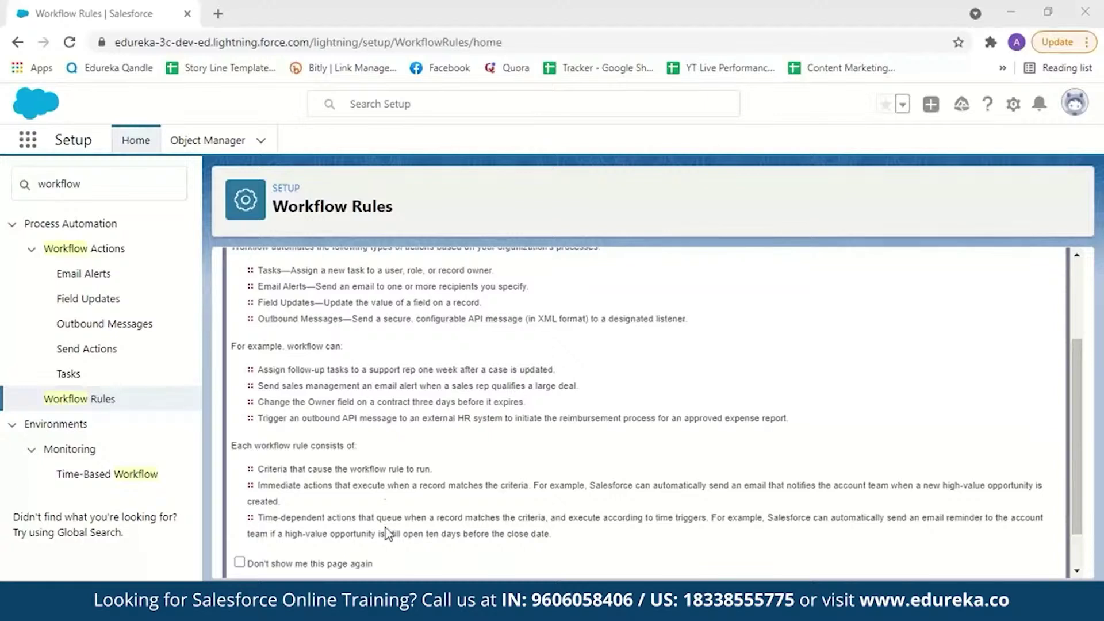
pyautogui.scroll(-2, 1064, 382)
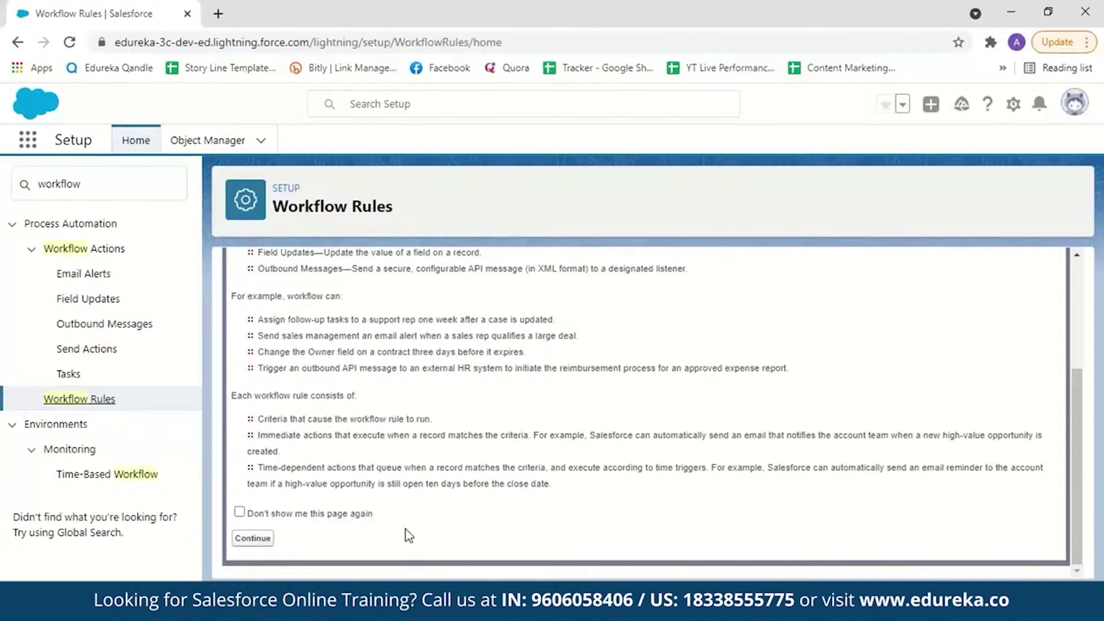
pyautogui.click(243, 537)
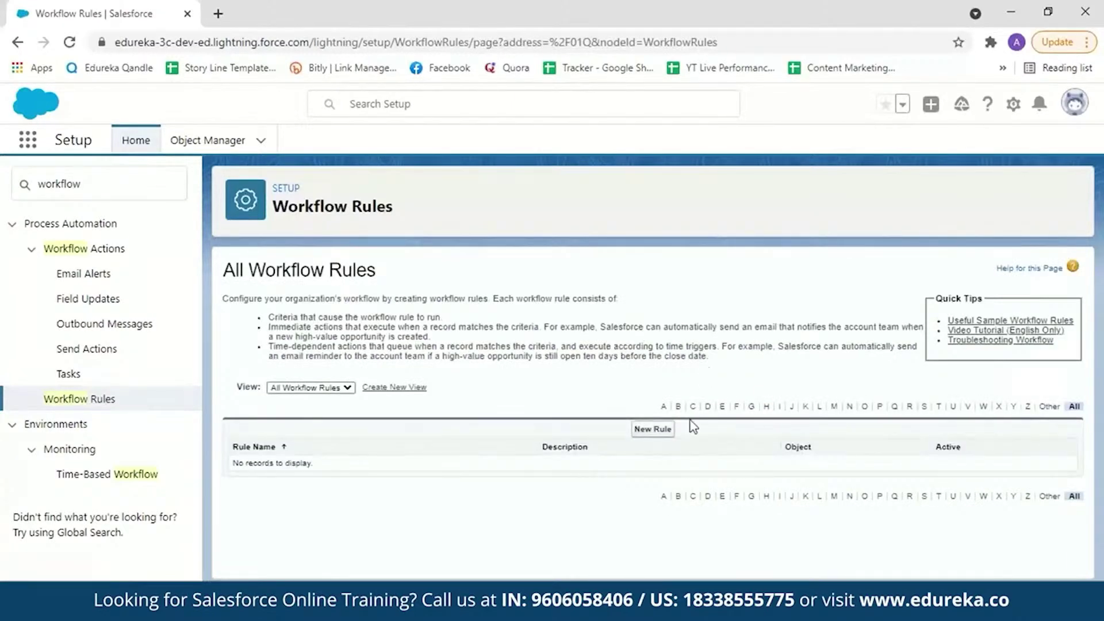
# - Start a new workflow rule, select Opportunity as its object and proceed to the rule configuration
pyautogui.click(652, 430)
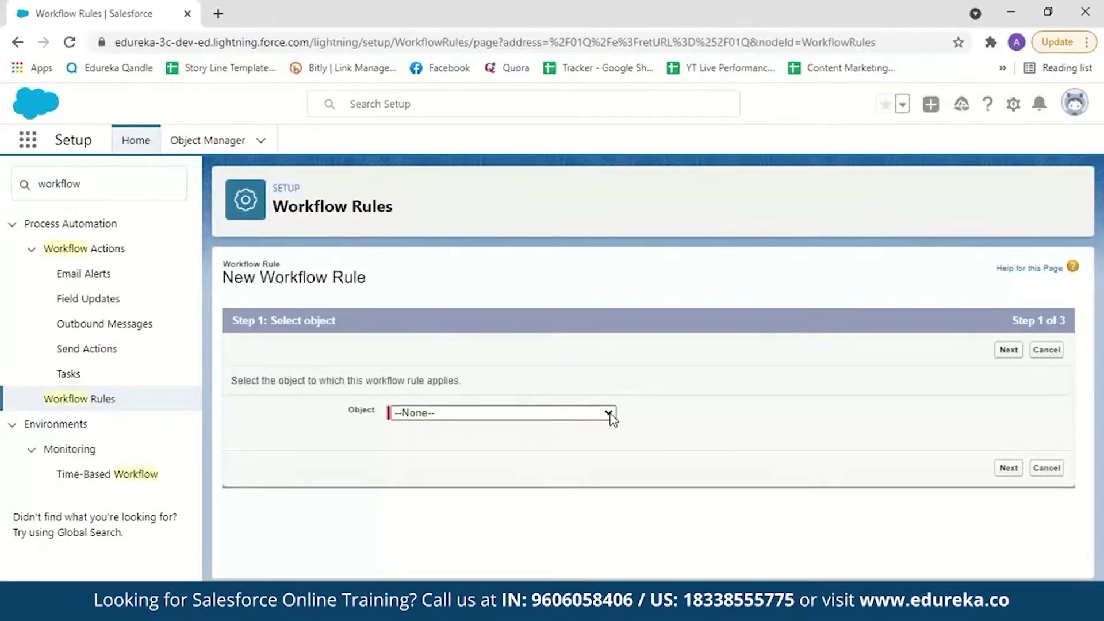
pyautogui.click(609, 413)
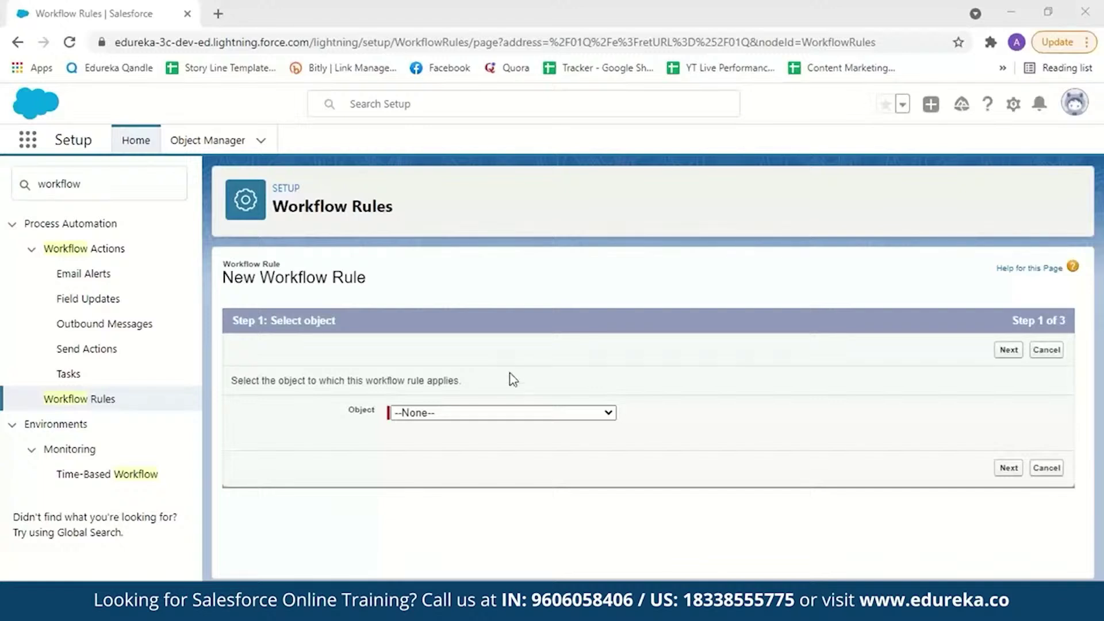
pyautogui.click(594, 416)
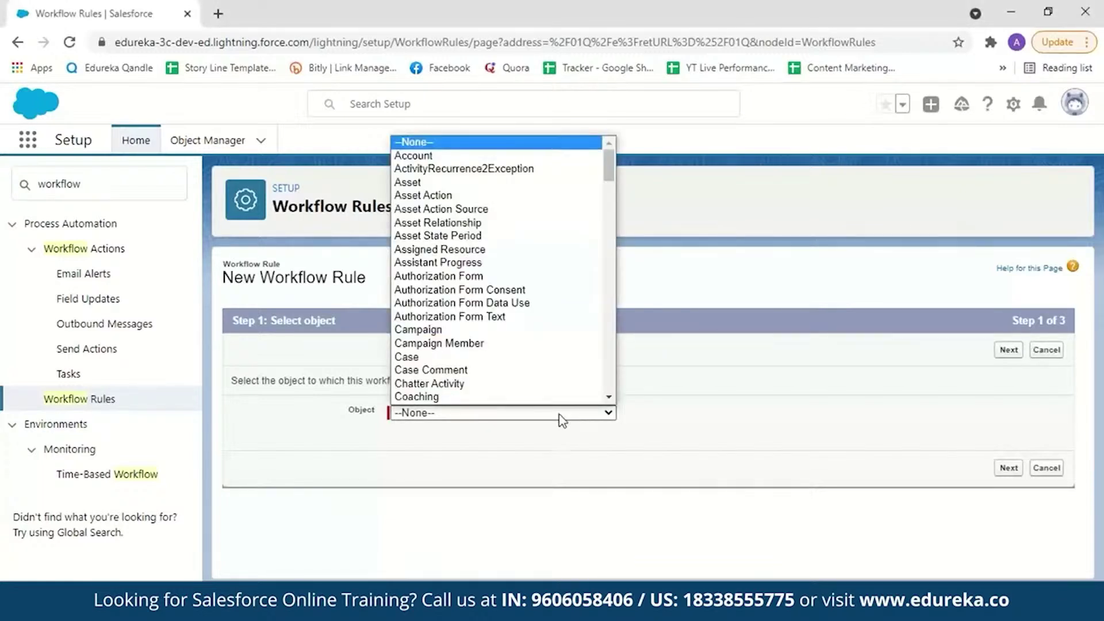
pyautogui.moveTo(608, 166); pyautogui.dragTo(616, 316)
pyautogui.scroll(-3, 617, 316)
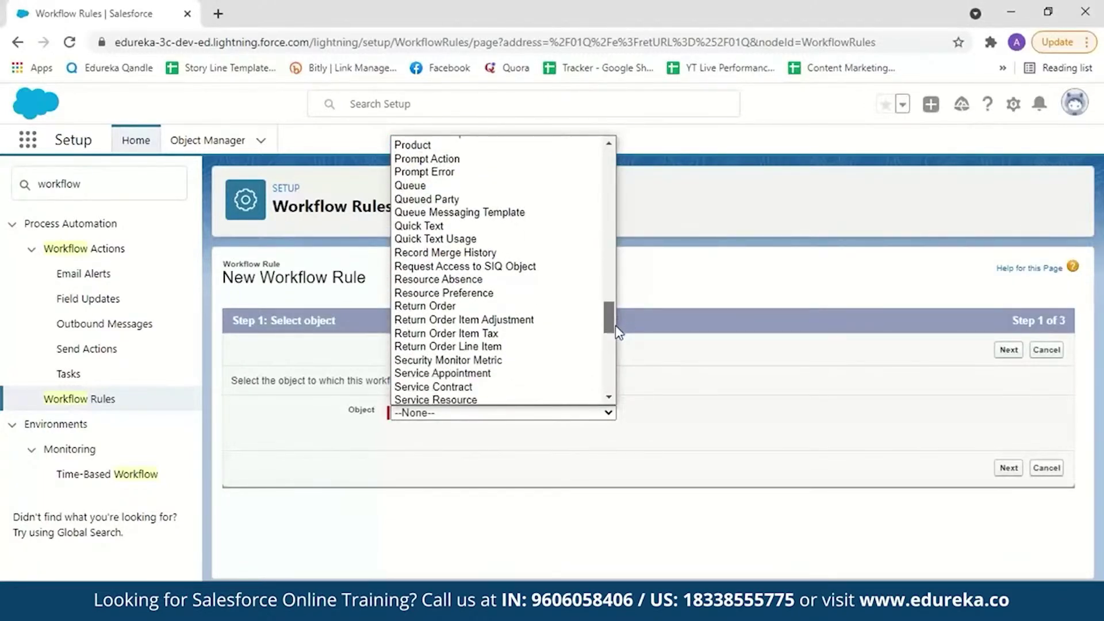
pyautogui.scroll(5, 460, 244)
pyautogui.click(455, 244)
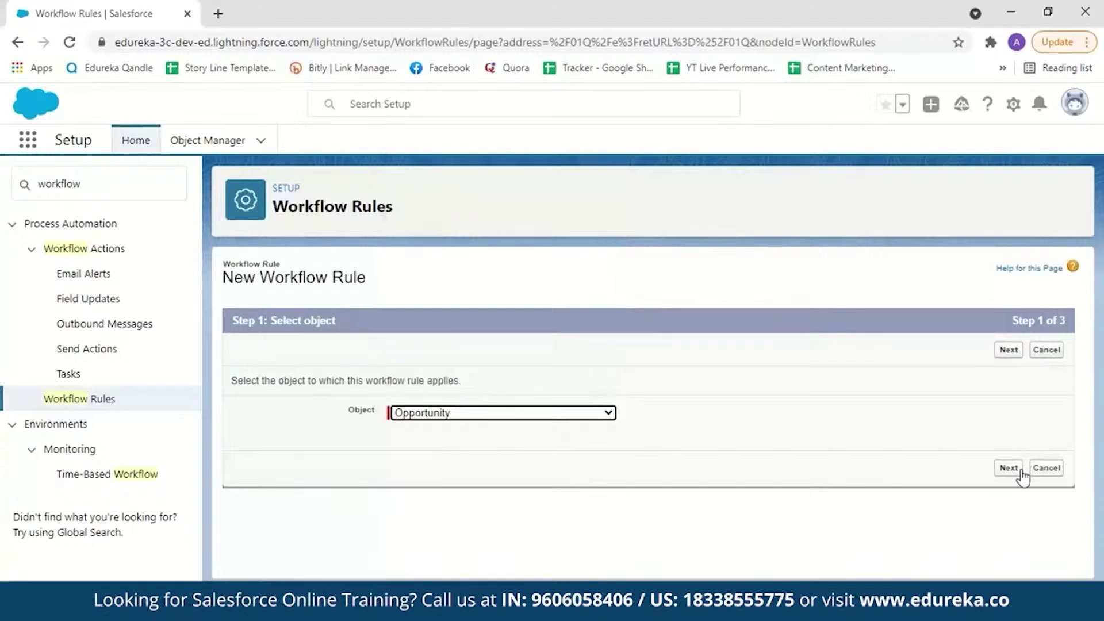
pyautogui.click(1013, 469)
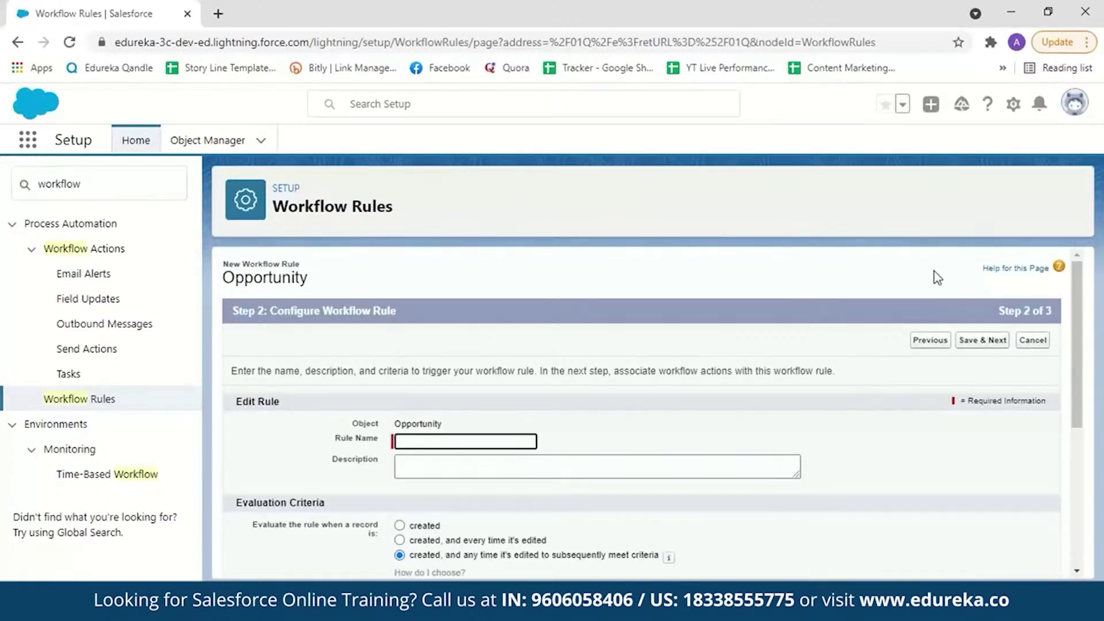
# - Name the rule "Demo-opportunity" and describe it as "opportunity deal greater than 100,000"
pyautogui.scroll(-1, 1067, 323)
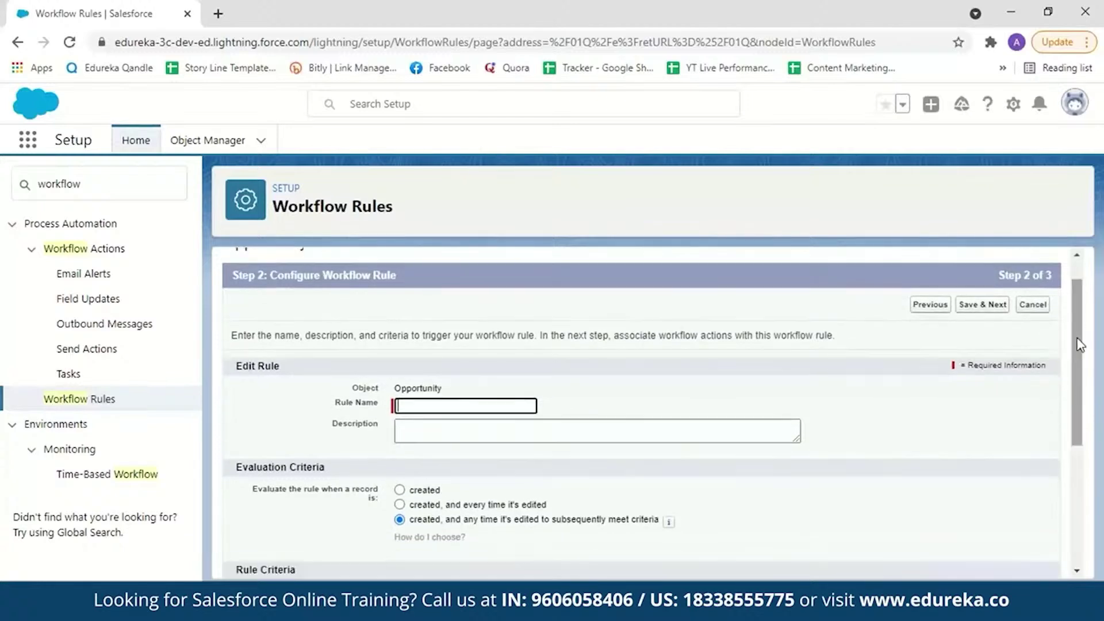
pyautogui.click(516, 407)
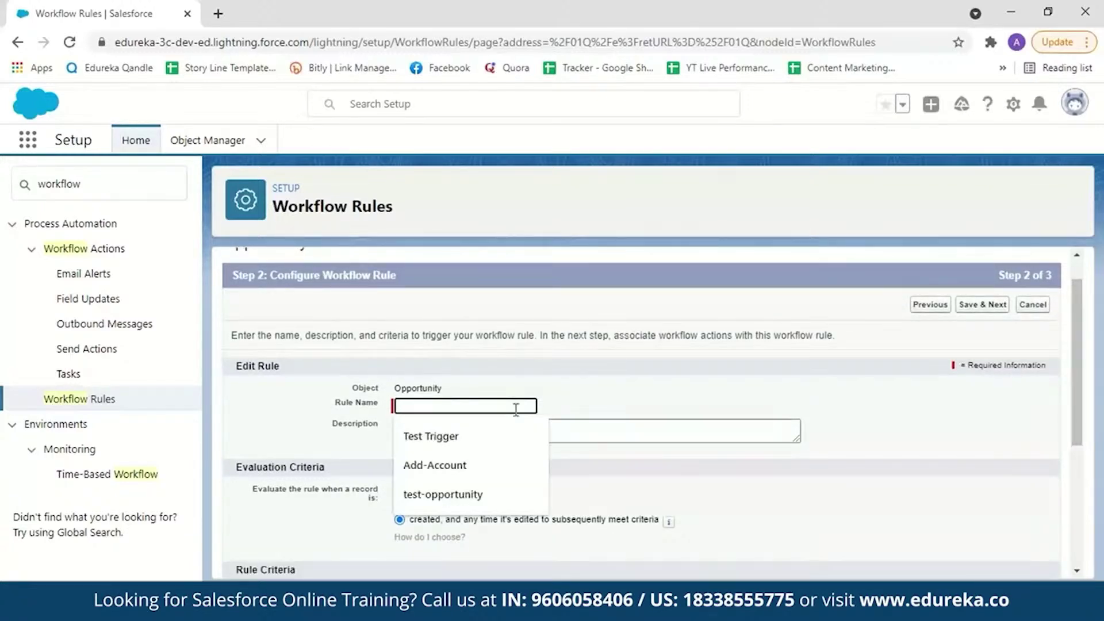
pyautogui.write('Demo-o')
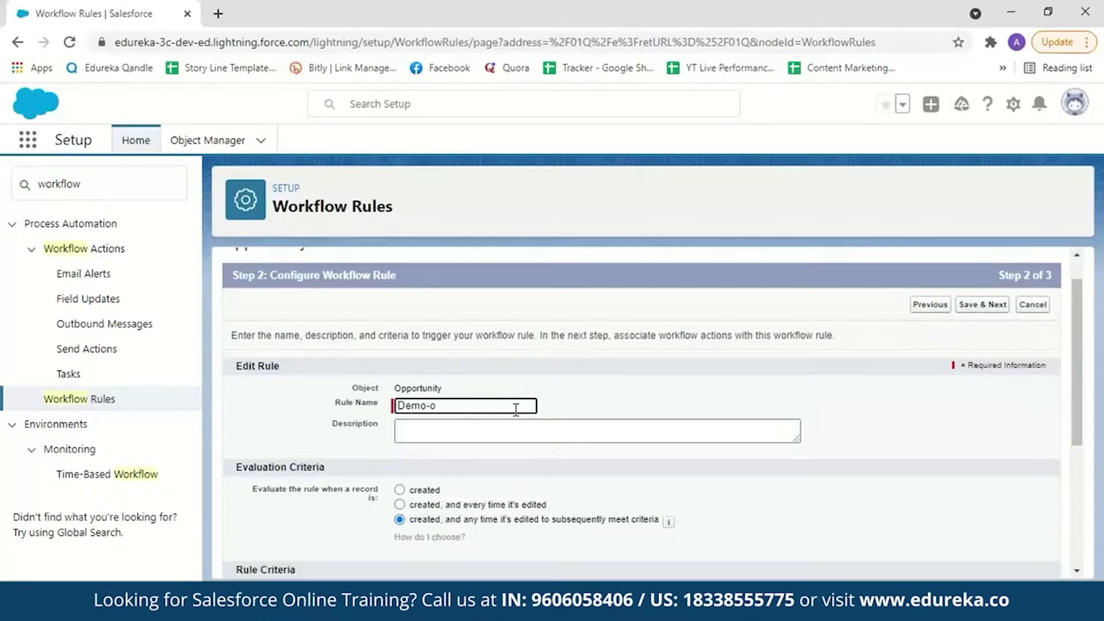
pyautogui.write('pportunity')
pyautogui.click(447, 433)
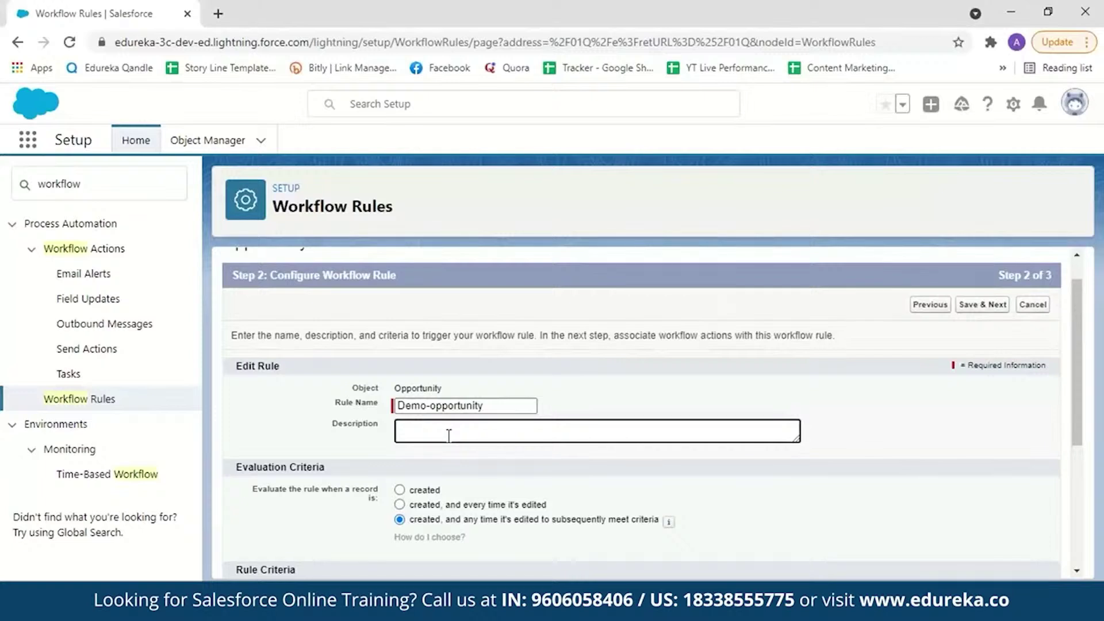
pyautogui.write('opportunity deal greater than 100,000')
# - Choose Opportunity: Amount as the field of the first rule criterion
pyautogui.scroll(-1, 1079, 406)
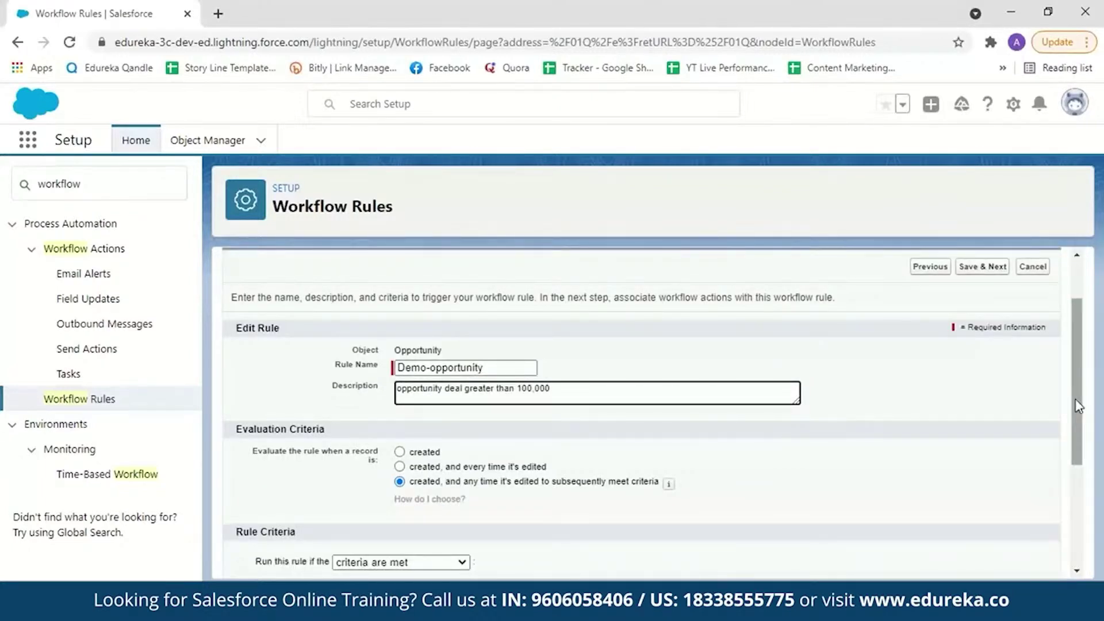
pyautogui.scroll(-1, 1079, 406)
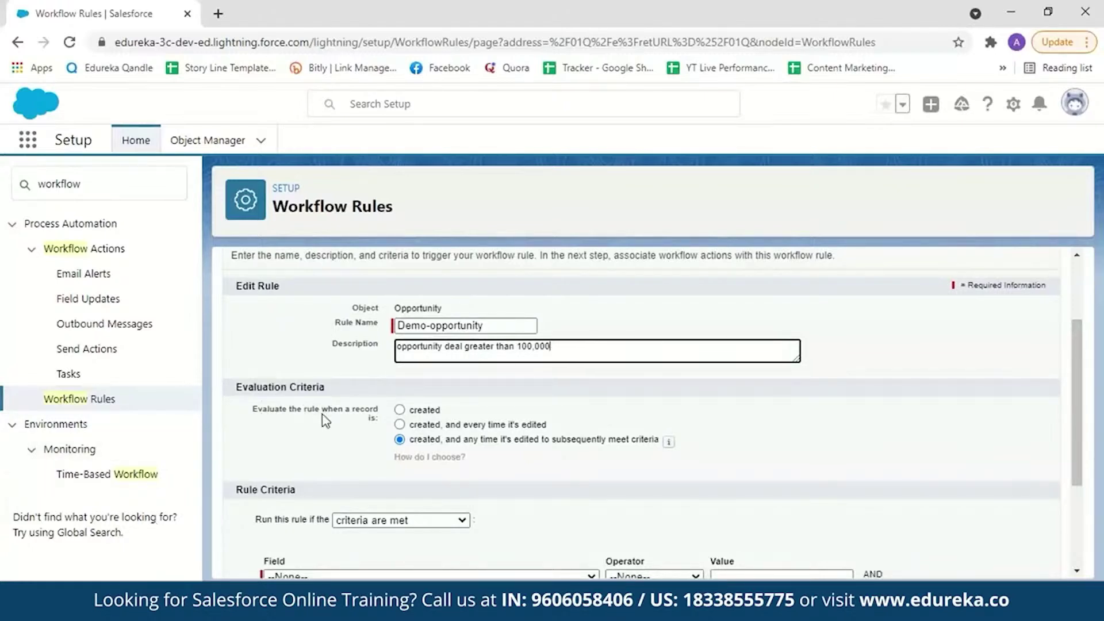
pyautogui.scroll(-1, 399, 426)
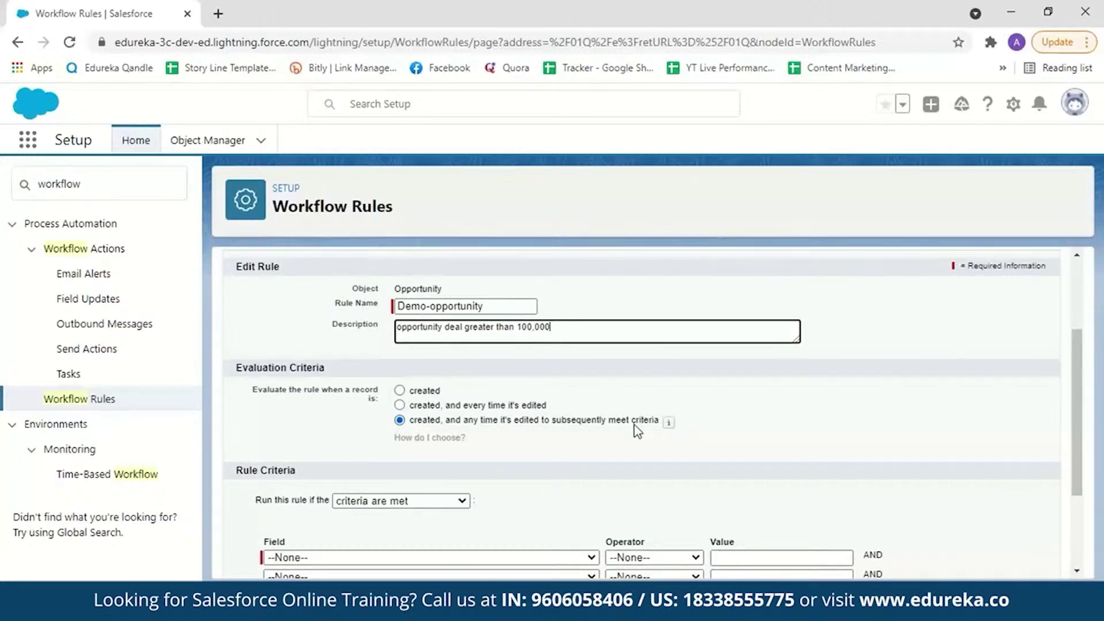
pyautogui.scroll(-2, 633, 425)
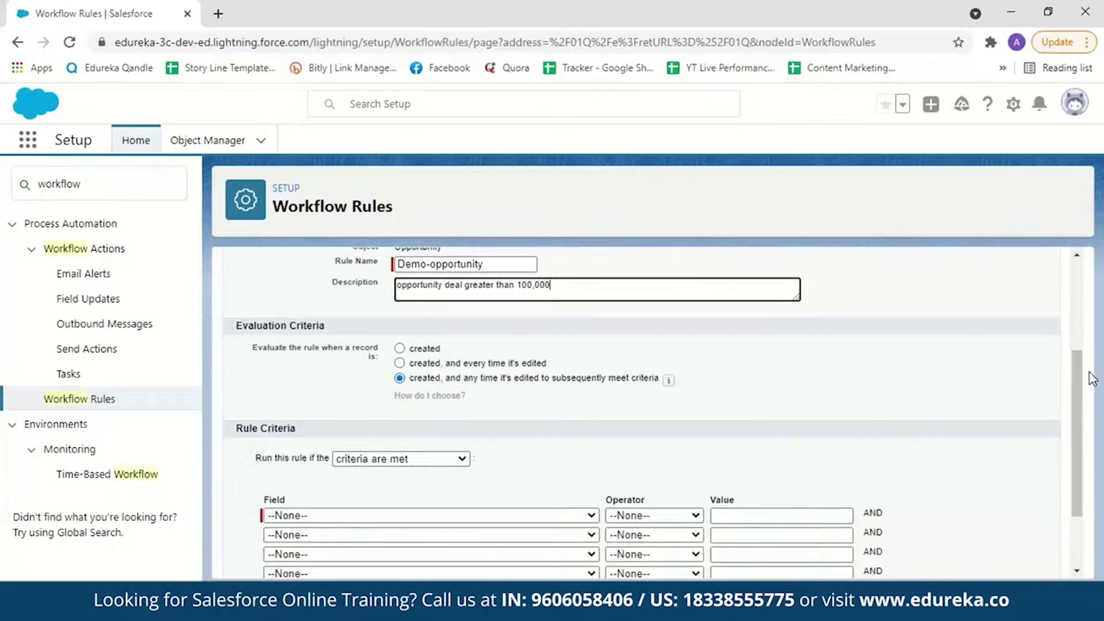
pyautogui.scroll(-3, 1092, 379)
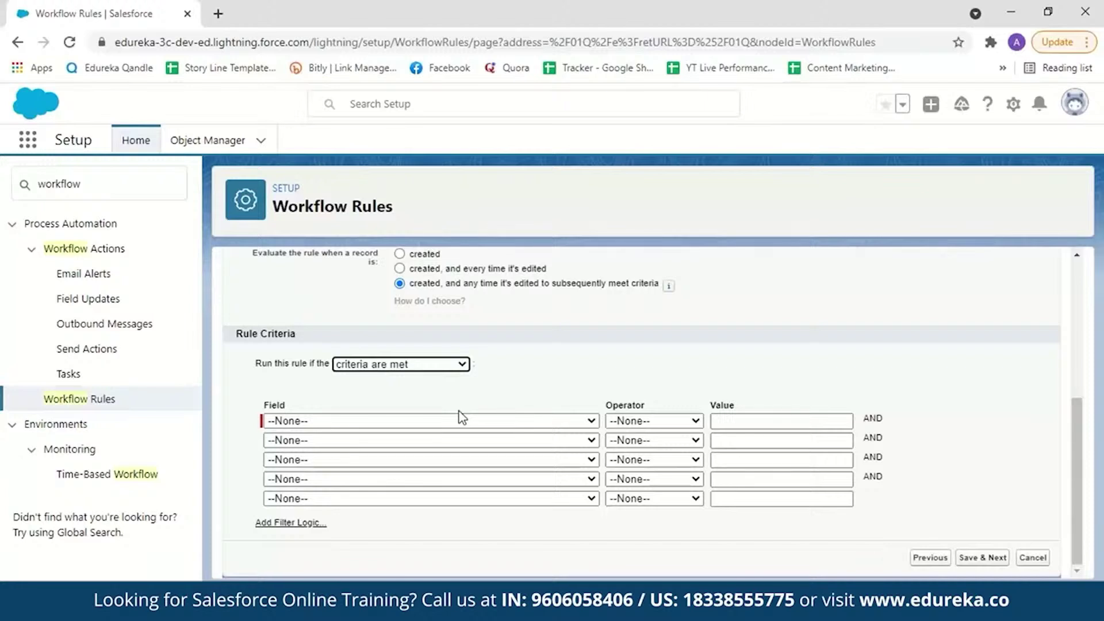
pyautogui.click(495, 421)
pyautogui.scroll(-1, 476, 306)
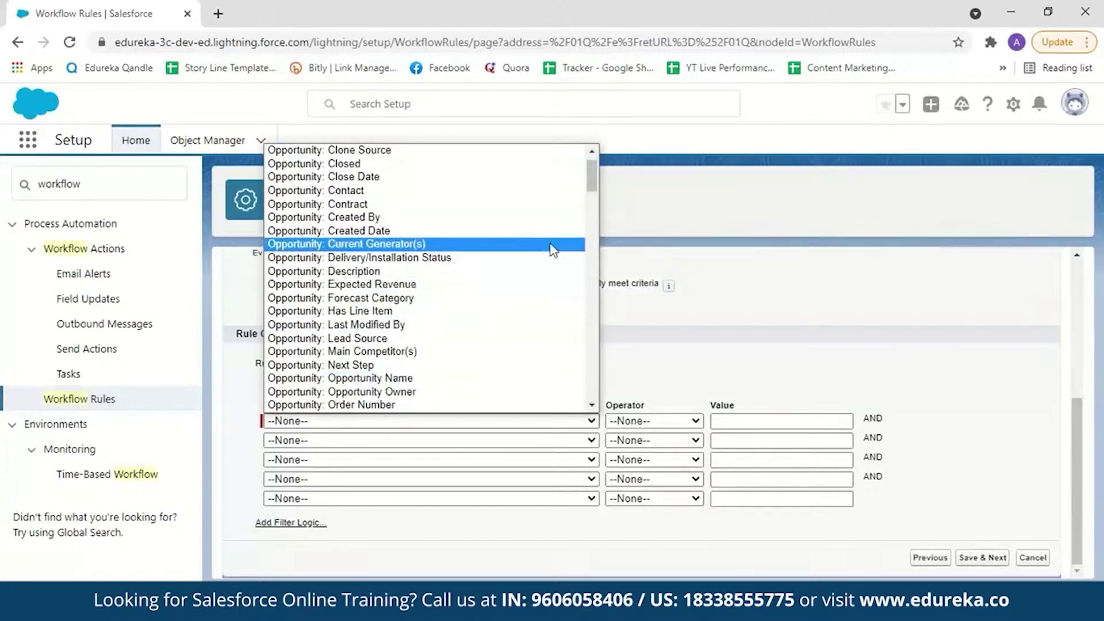
pyautogui.scroll(1, 501, 242)
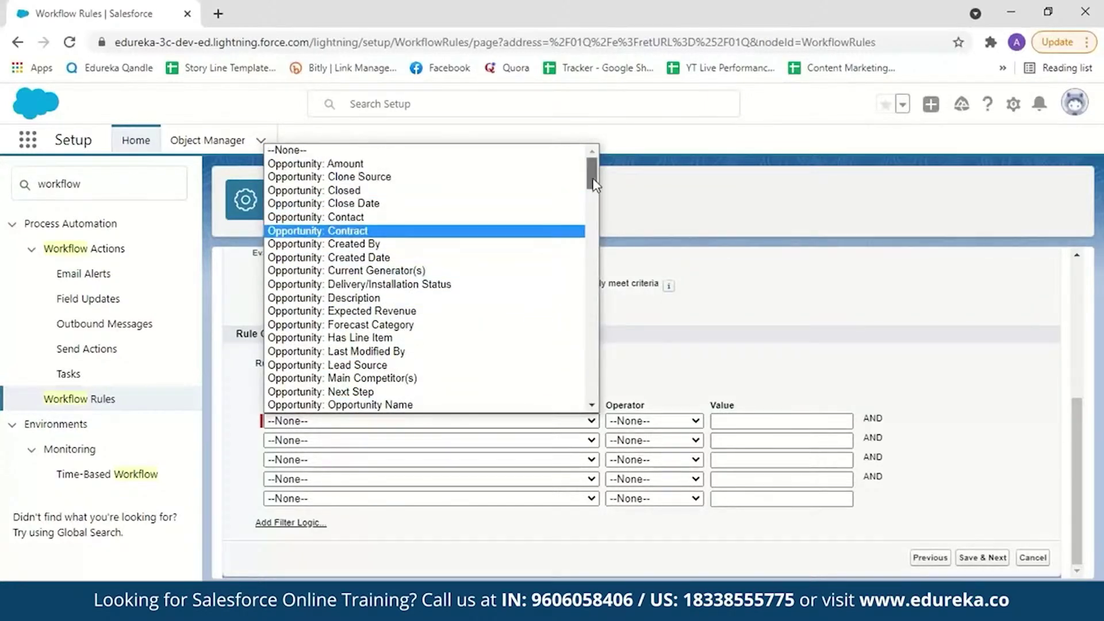
pyautogui.click(466, 165)
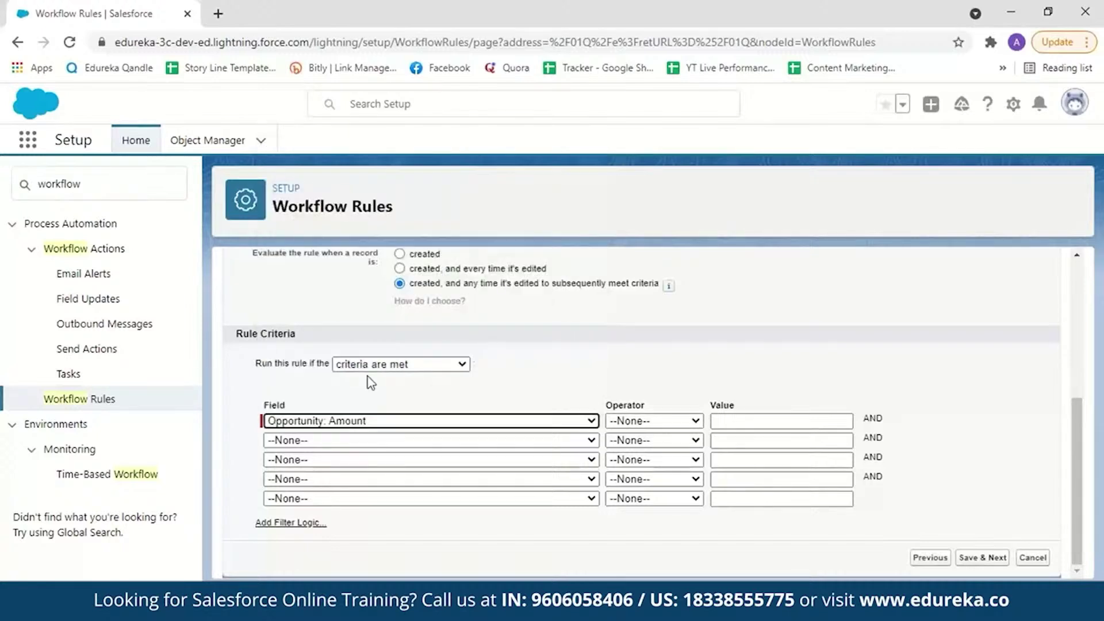
# - Set the Amount criterion's operator to "greater or equal" and its value to 100000
pyautogui.click(690, 422)
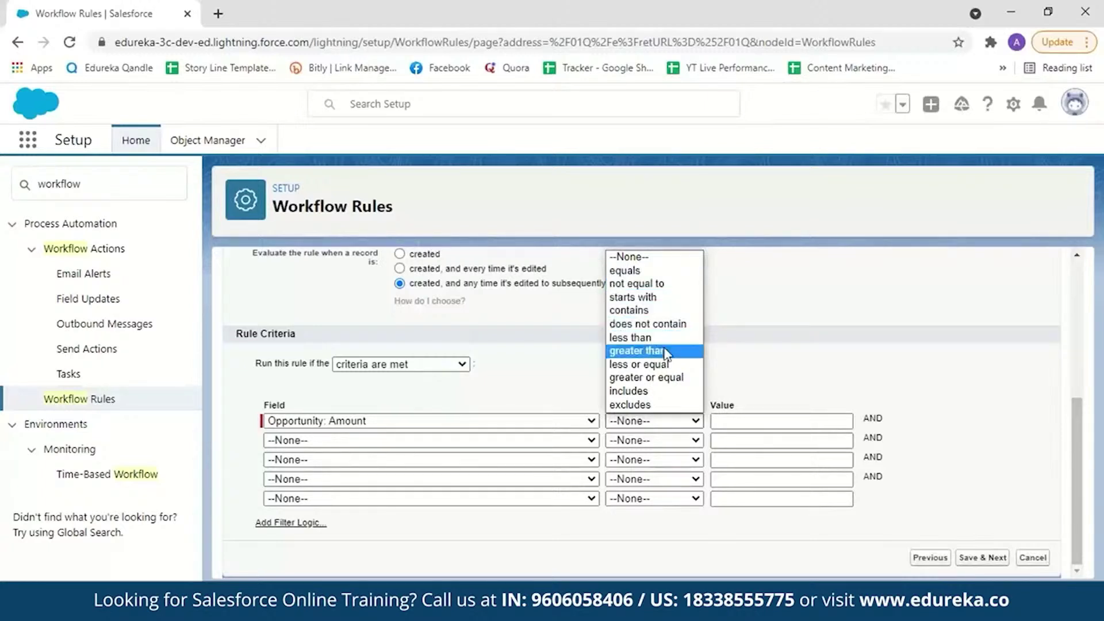
pyautogui.click(670, 378)
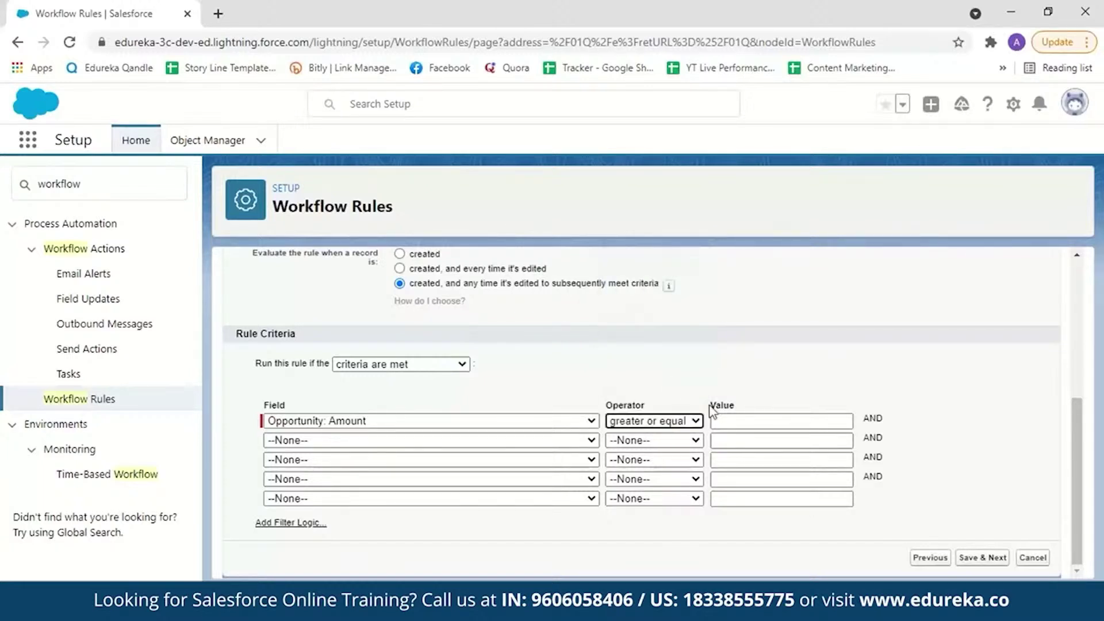
pyautogui.click(724, 420)
pyautogui.write('1')
pyautogui.press('Down')
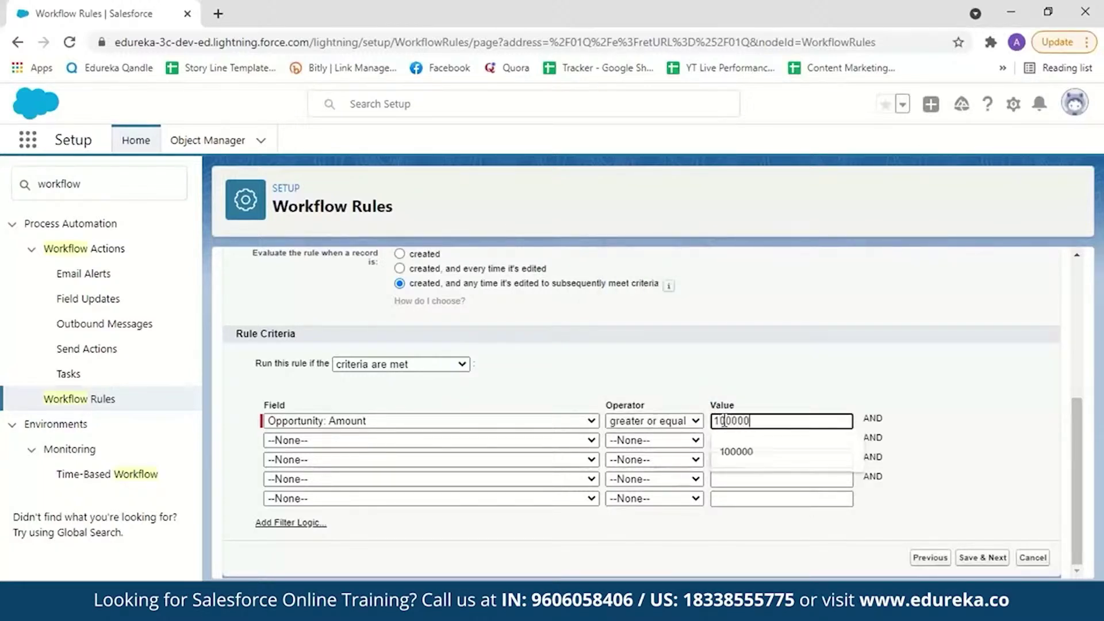
# - Save the rule criteria and add a new email alert as an immediate workflow action
pyautogui.press('Return')
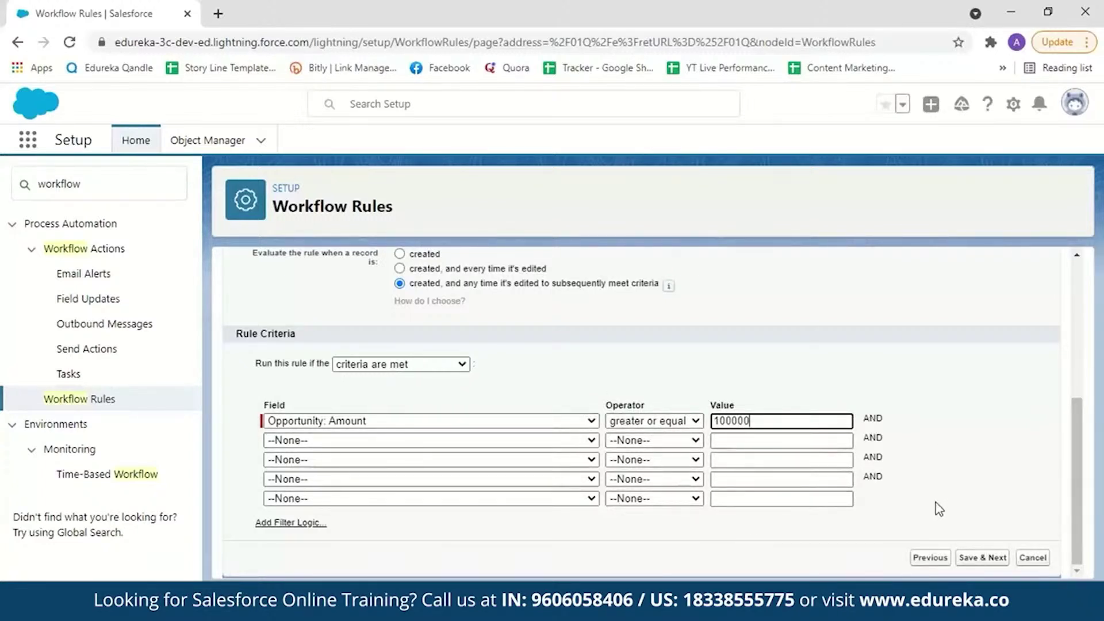
pyautogui.click(981, 558)
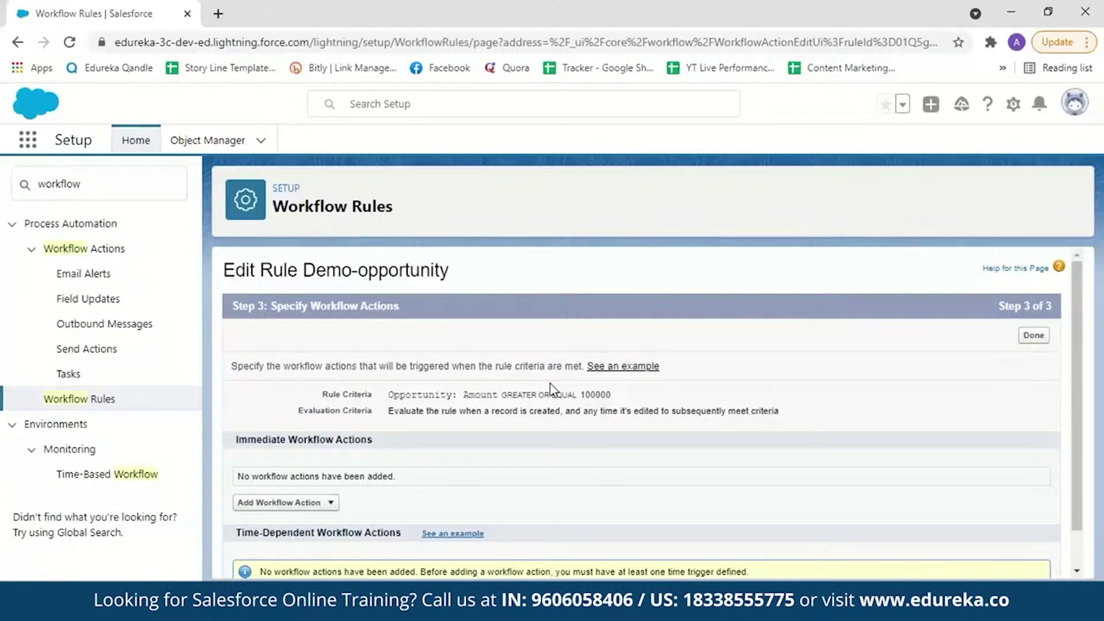
pyautogui.scroll(-1, 362, 331)
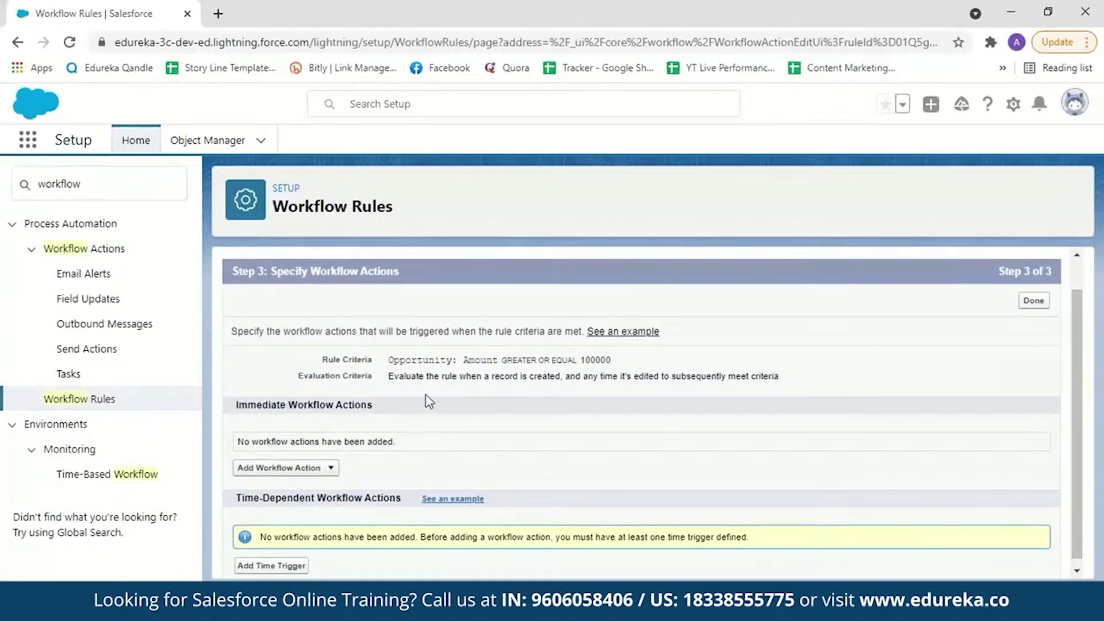
pyautogui.click(311, 469)
pyautogui.click(270, 498)
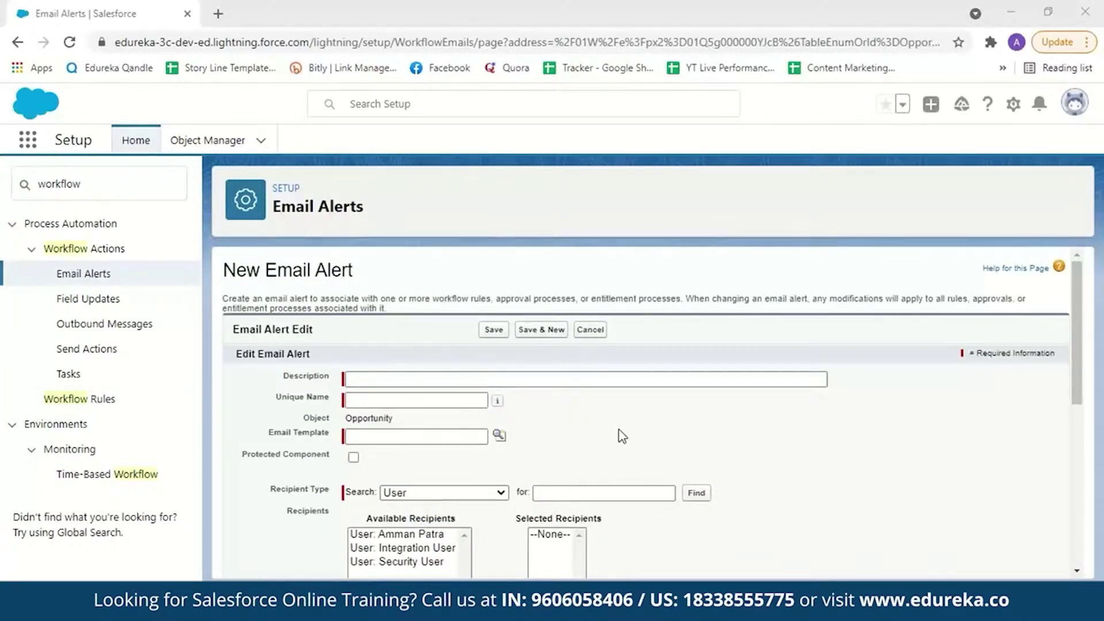
# - Describe the email alert as "opportunity amount greater than 100000" with the unique name "Opportunity_amount"
pyautogui.click(372, 380)
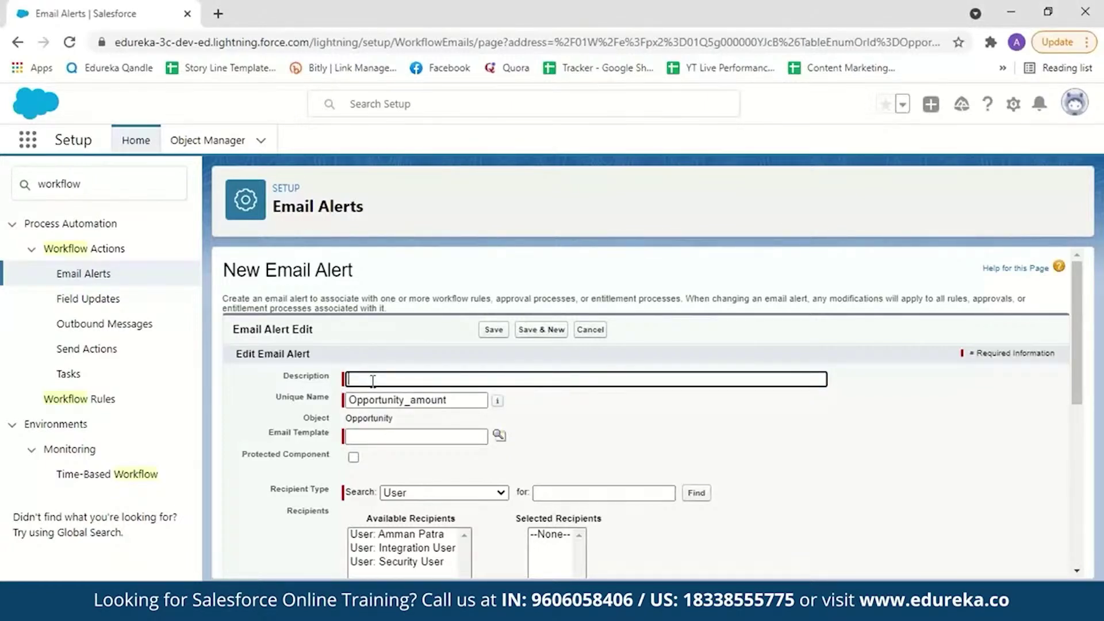
pyautogui.write('oppor')
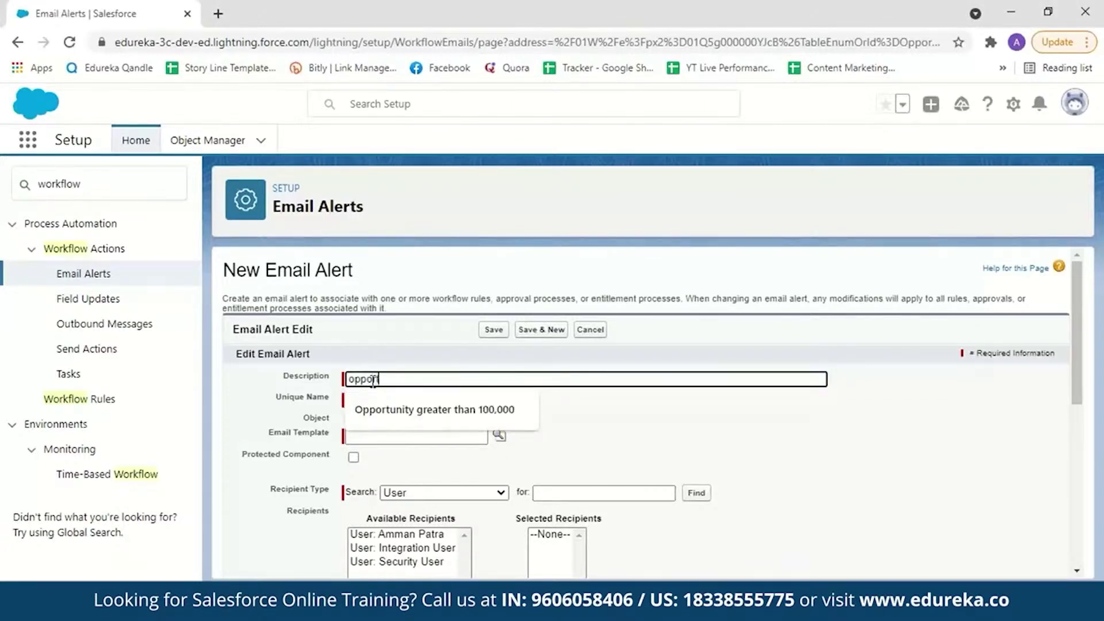
pyautogui.write('tunity amount gre')
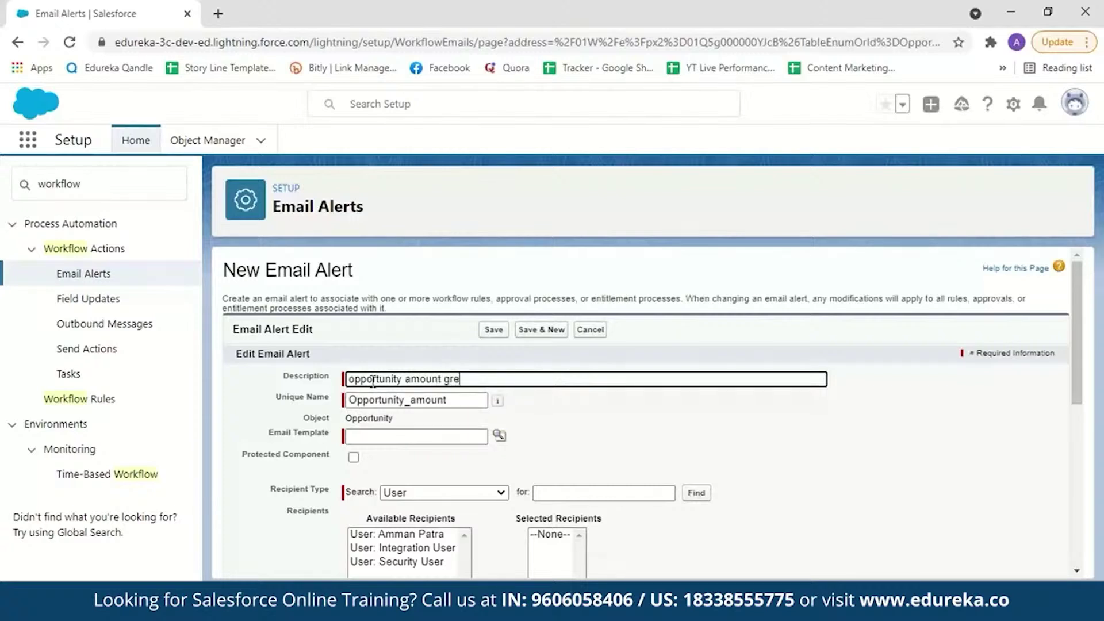
pyautogui.write('ater than 100000')
pyautogui.click(458, 400)
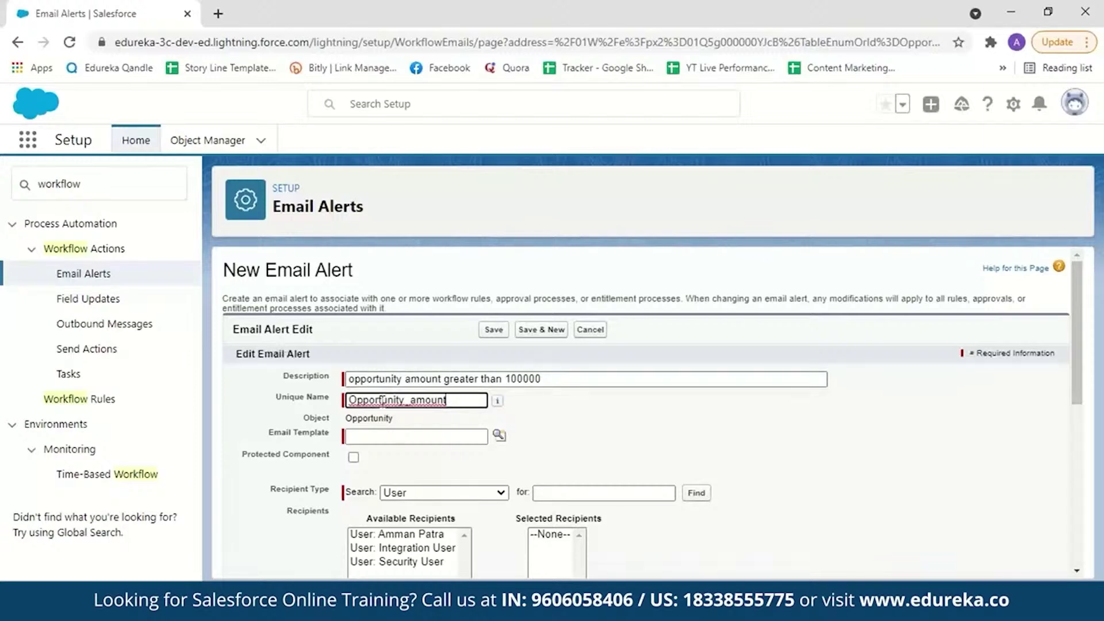
pyautogui.click(403, 435)
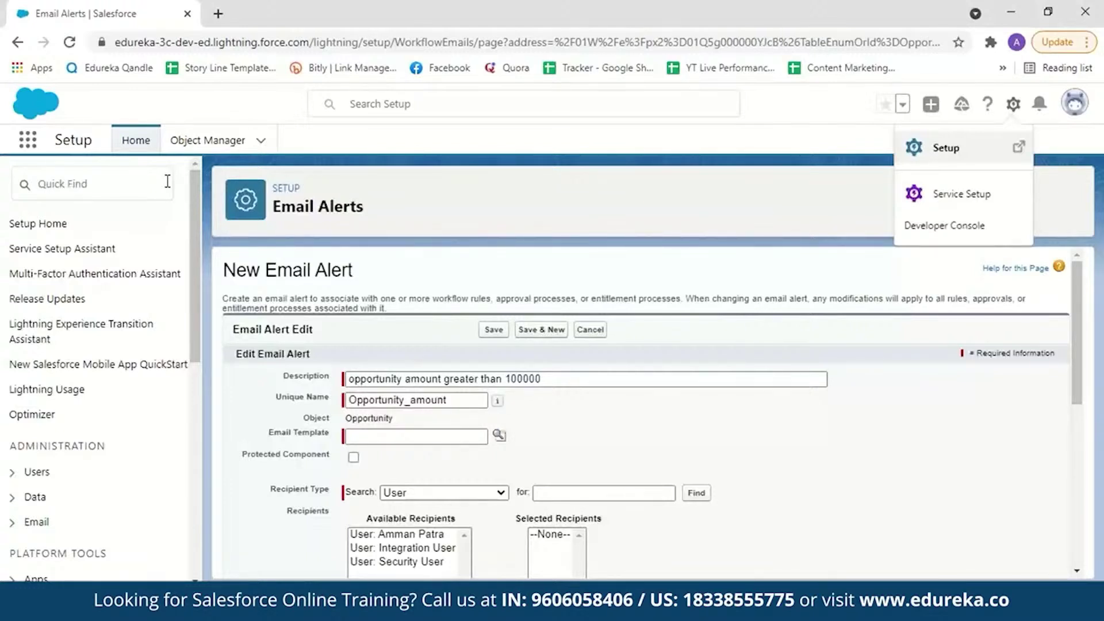
# - Open the Sales Console app in a new browser tab and bring up its list of email templates
pyautogui.click(28, 140)
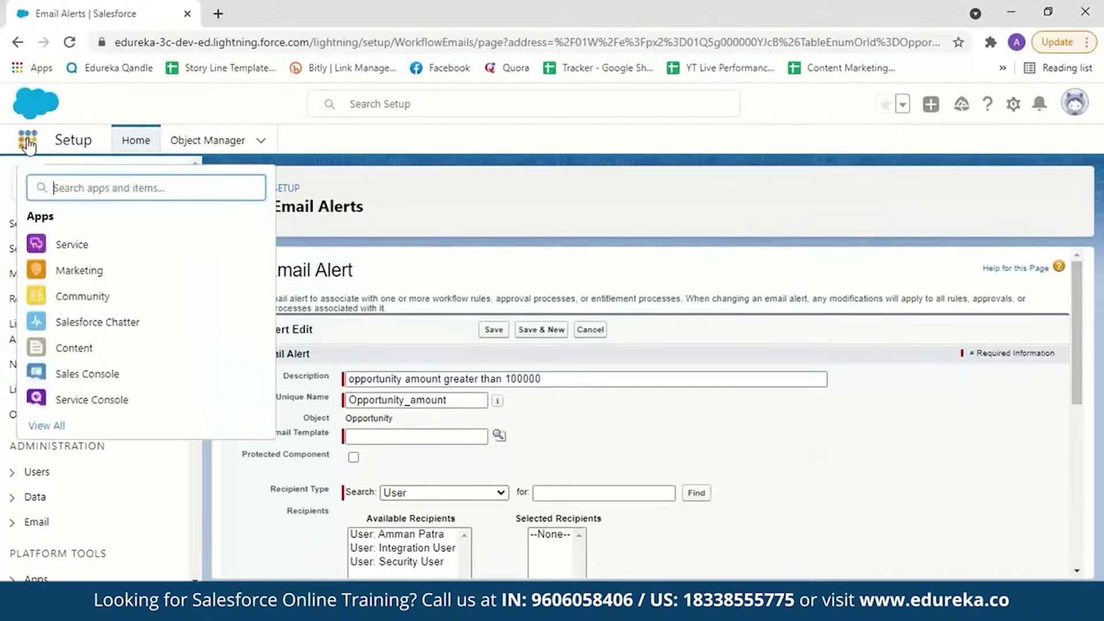
pyautogui.rightClick(91, 377)
pyautogui.click(172, 387)
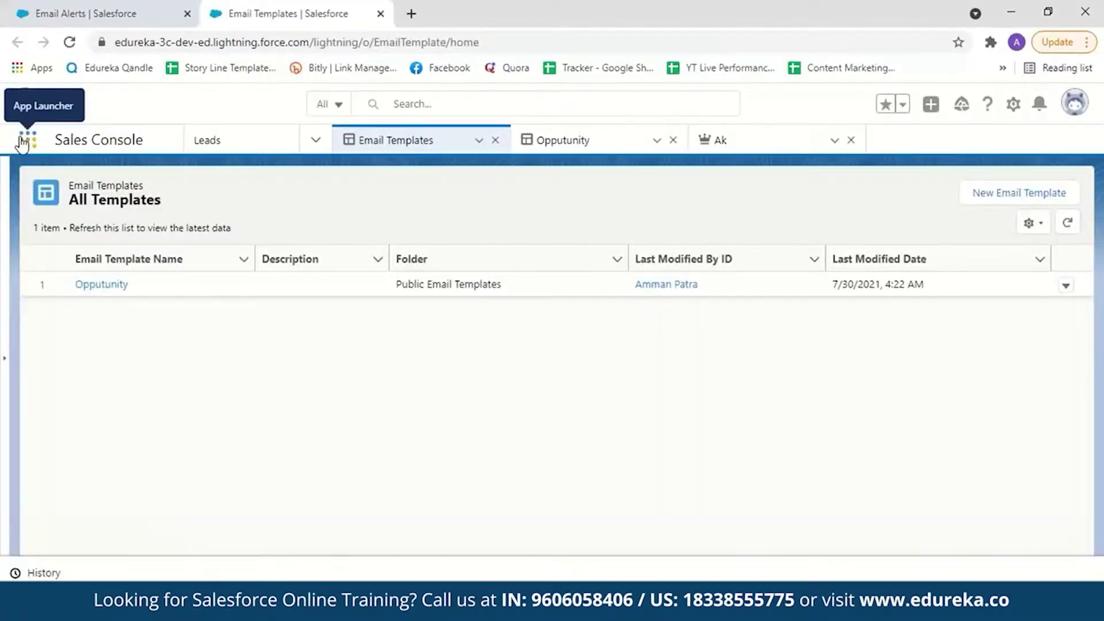
pyautogui.click(23, 142)
pyautogui.click(61, 429)
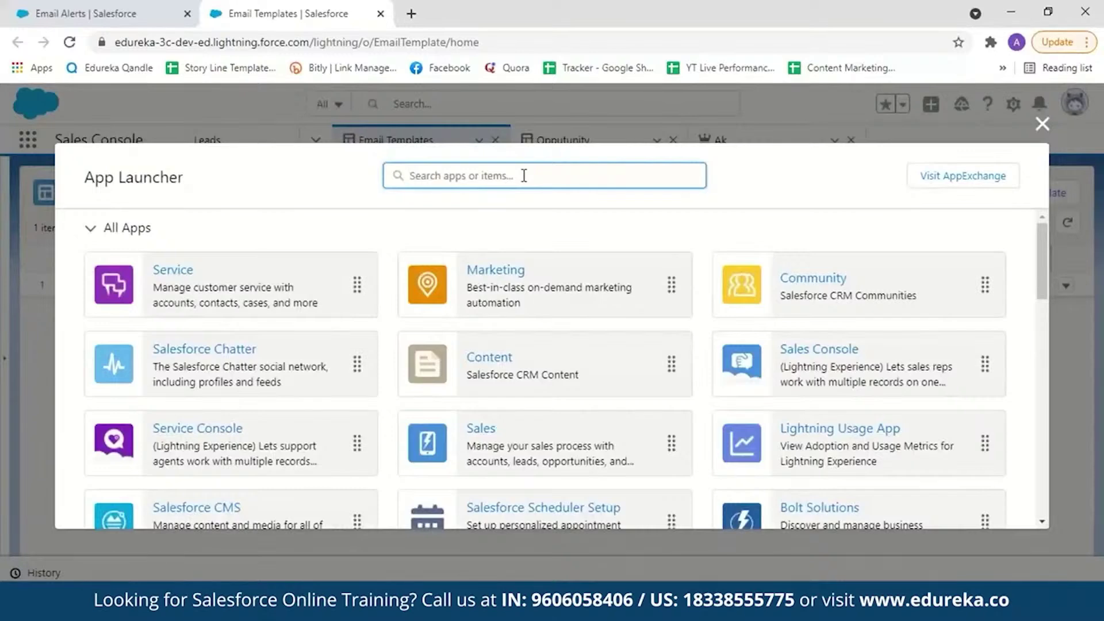
pyautogui.write('email')
pyautogui.click(114, 316)
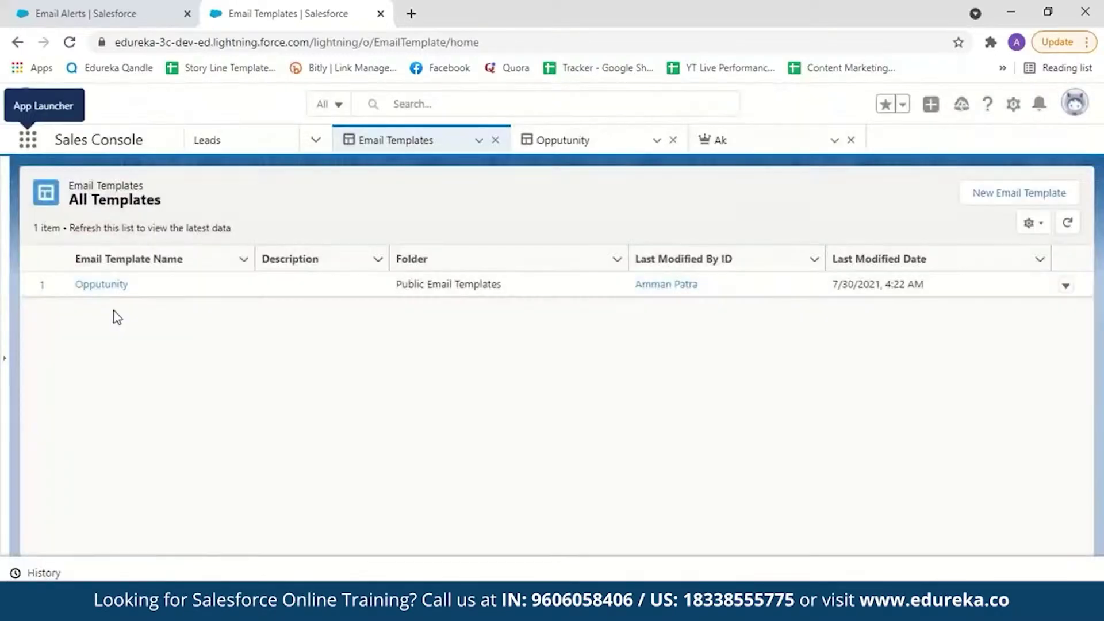
# - Start a new email template named "opportunity" and set its folder to Public Email Templates
pyautogui.click(974, 198)
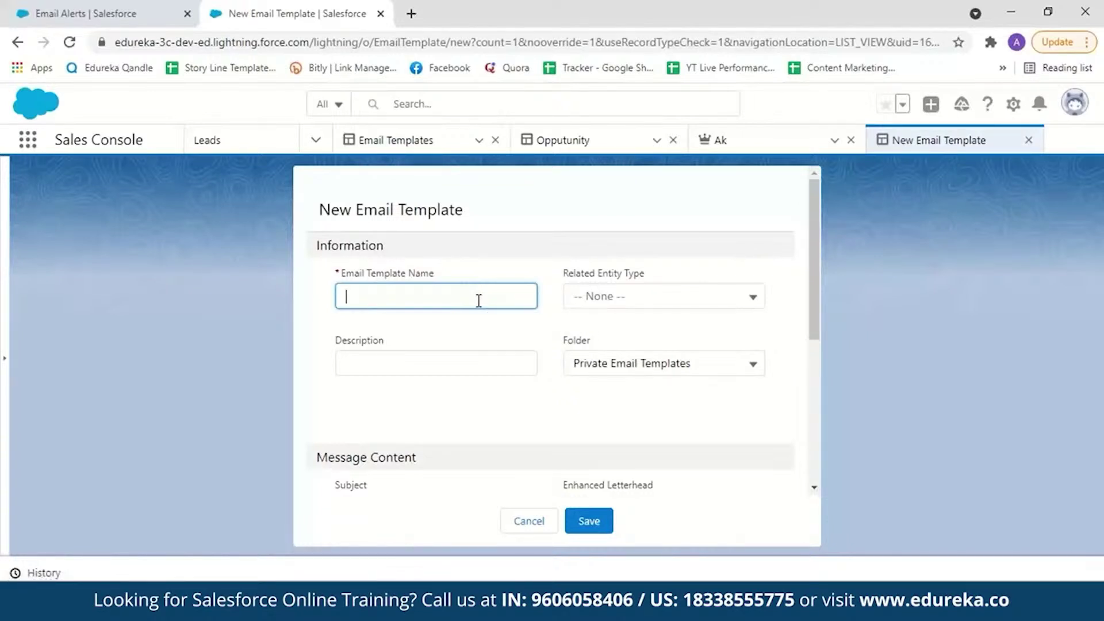
pyautogui.write('opportunity')
pyautogui.click(742, 297)
pyautogui.moveTo(757, 342); pyautogui.dragTo(768, 429)
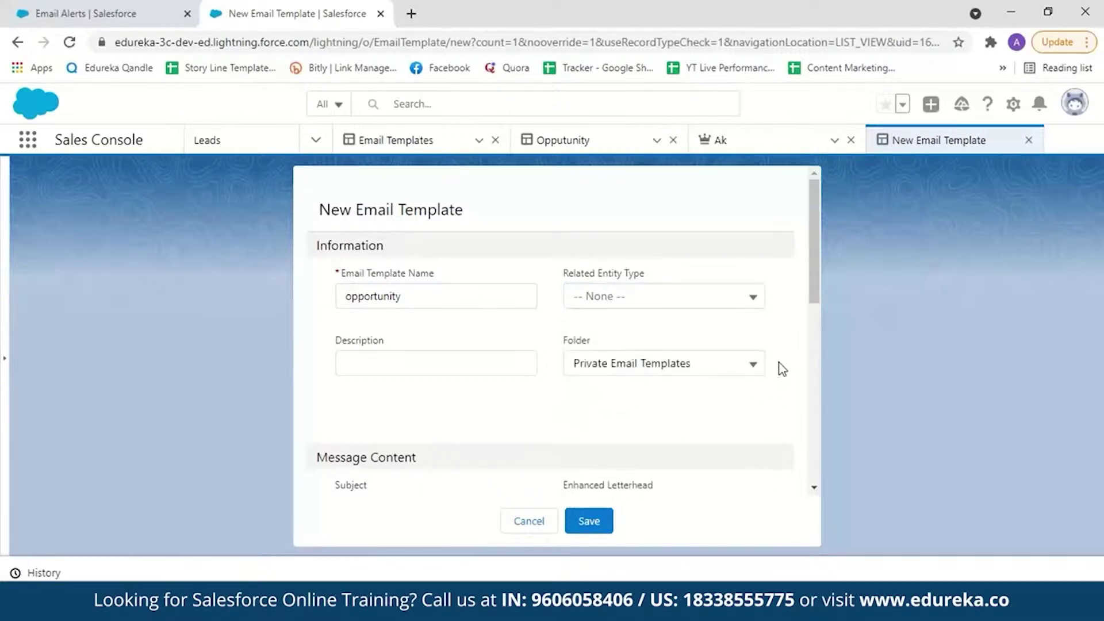
pyautogui.click(755, 367)
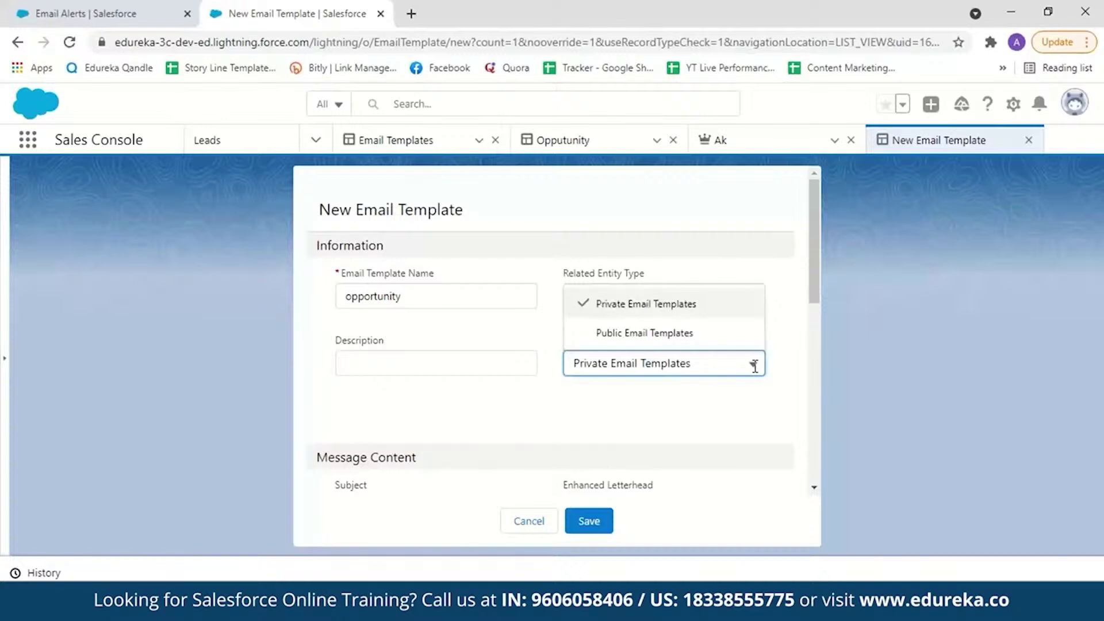
pyautogui.click(692, 333)
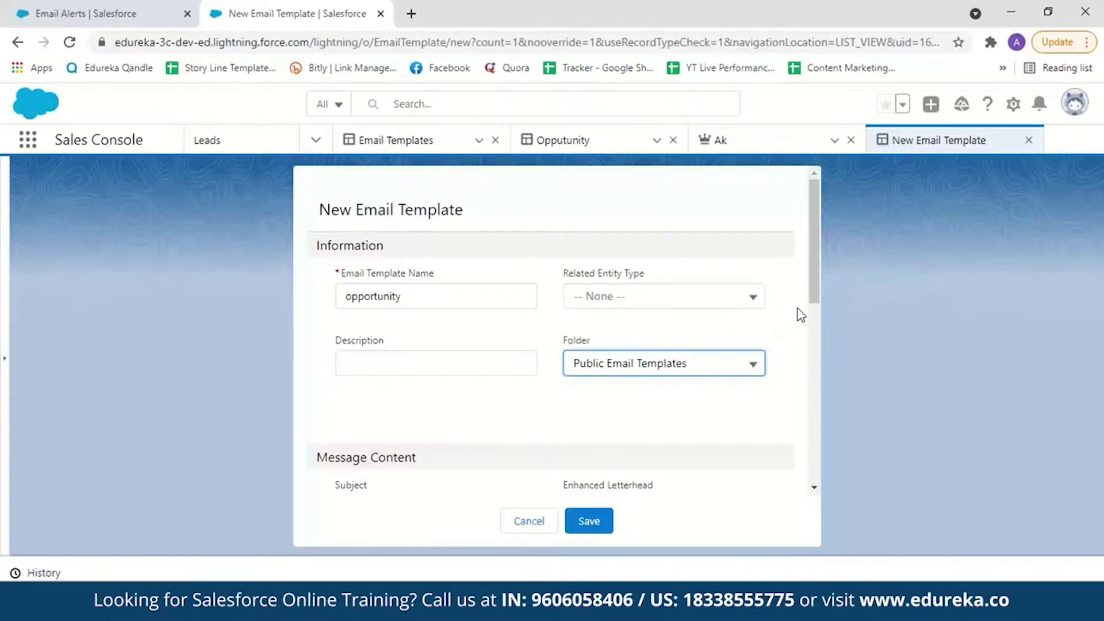
# - Set the email template's subject to "Opportunity amount greater than 100,000.00"
pyautogui.moveTo(819, 283); pyautogui.dragTo(820, 379)
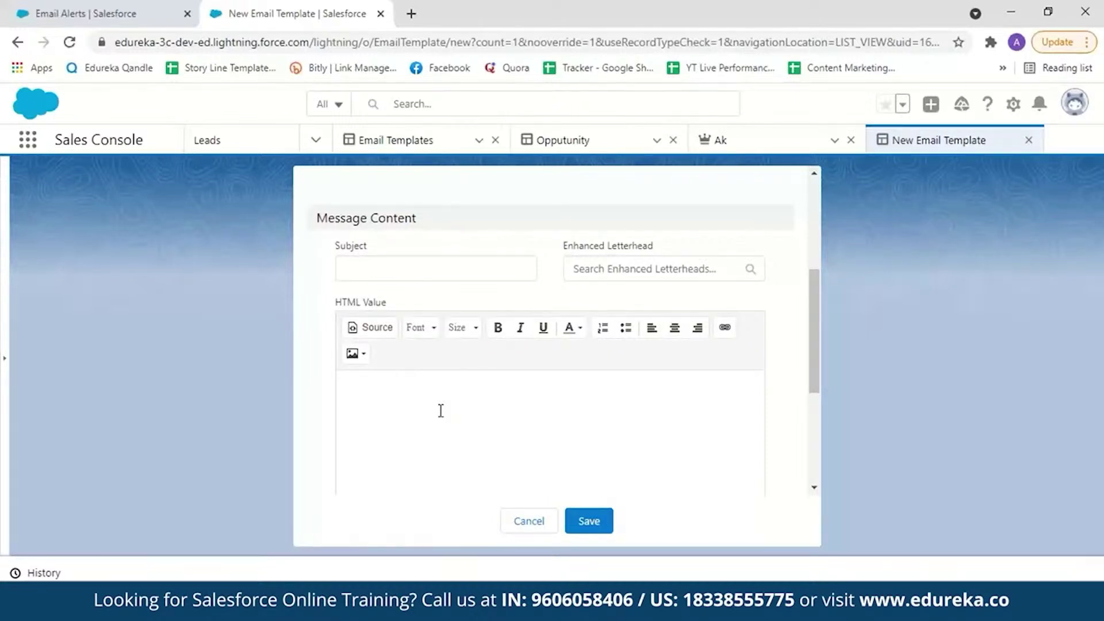
pyautogui.click(411, 269)
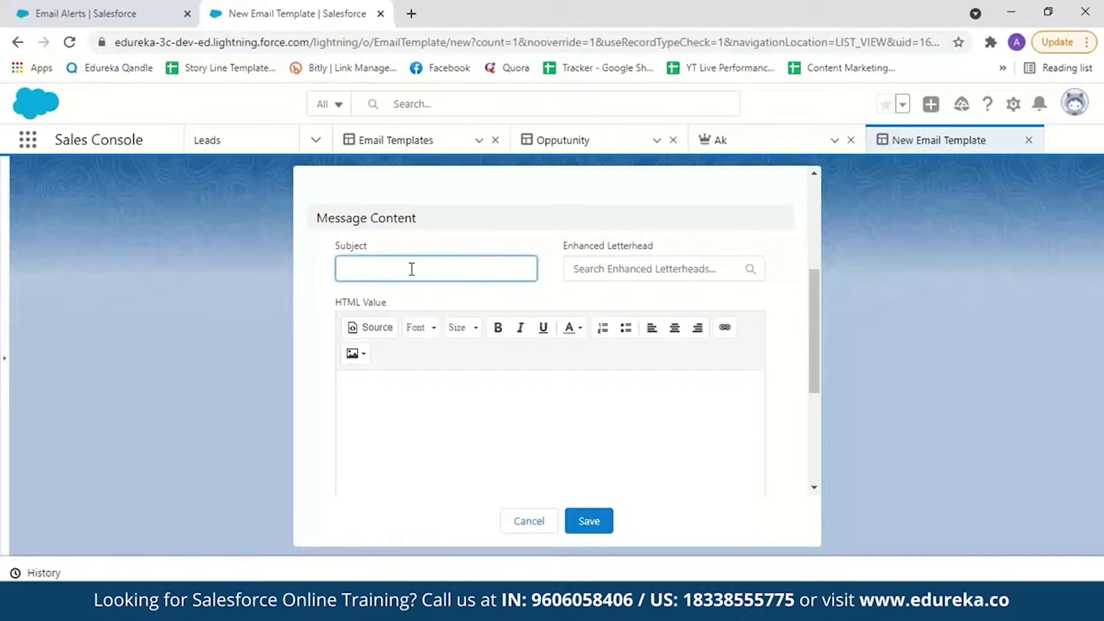
pyautogui.write('Opportunity amount greater tha')
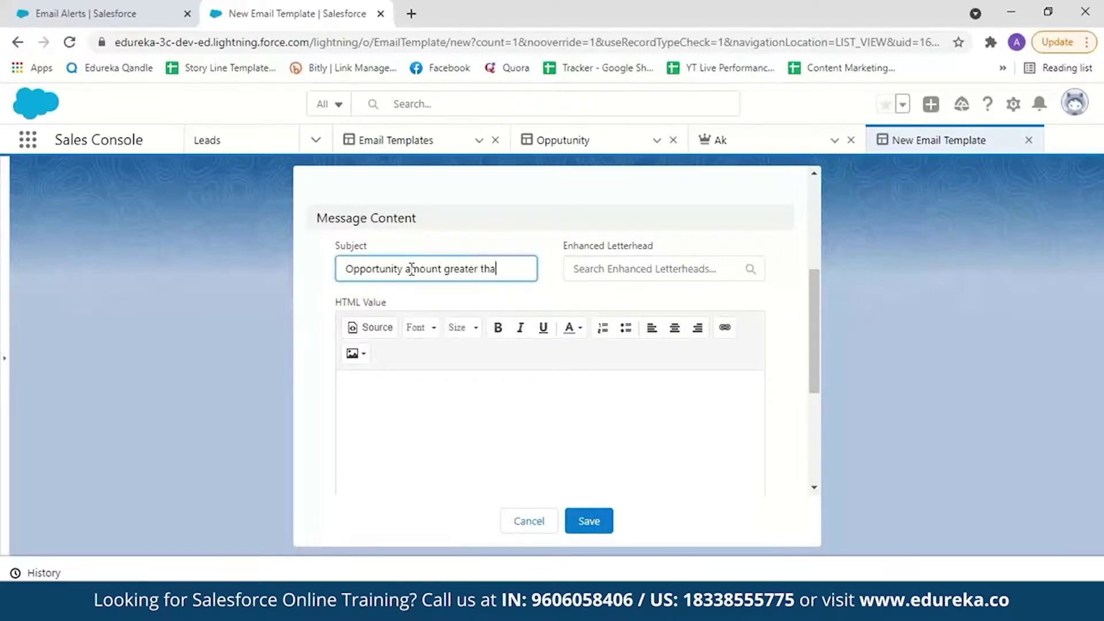
pyautogui.write('n 100,000.00')
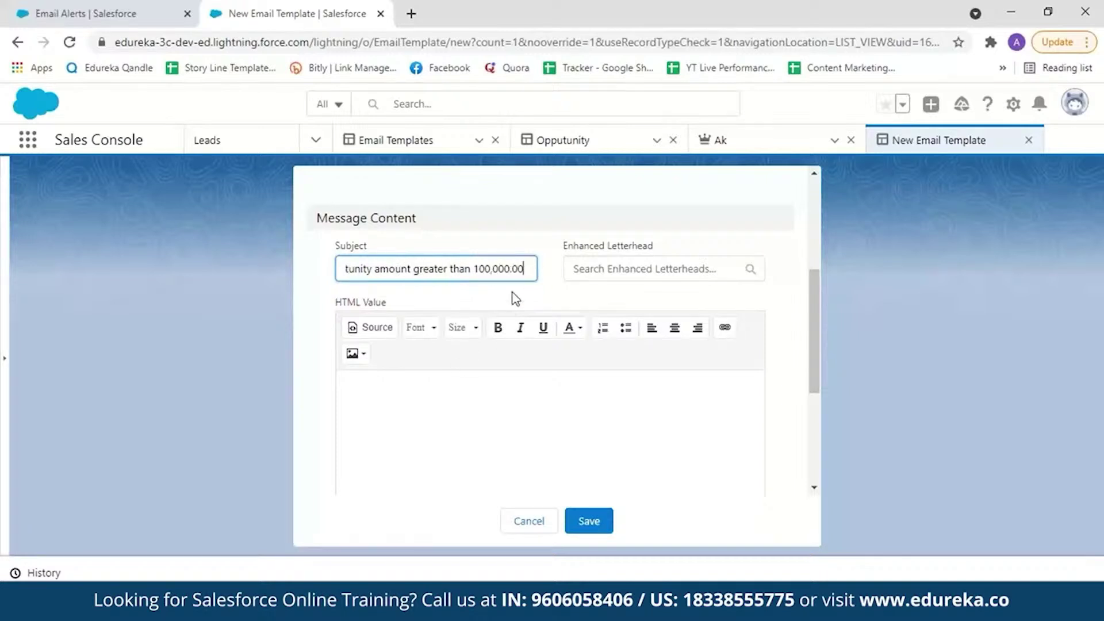
# - Write the message "Hello, An opportunity is created whose amount exceeds 100,000.00. Kindly look into this. Thank you." and save the template
pyautogui.click(469, 383)
pyautogui.write('Hello, ')
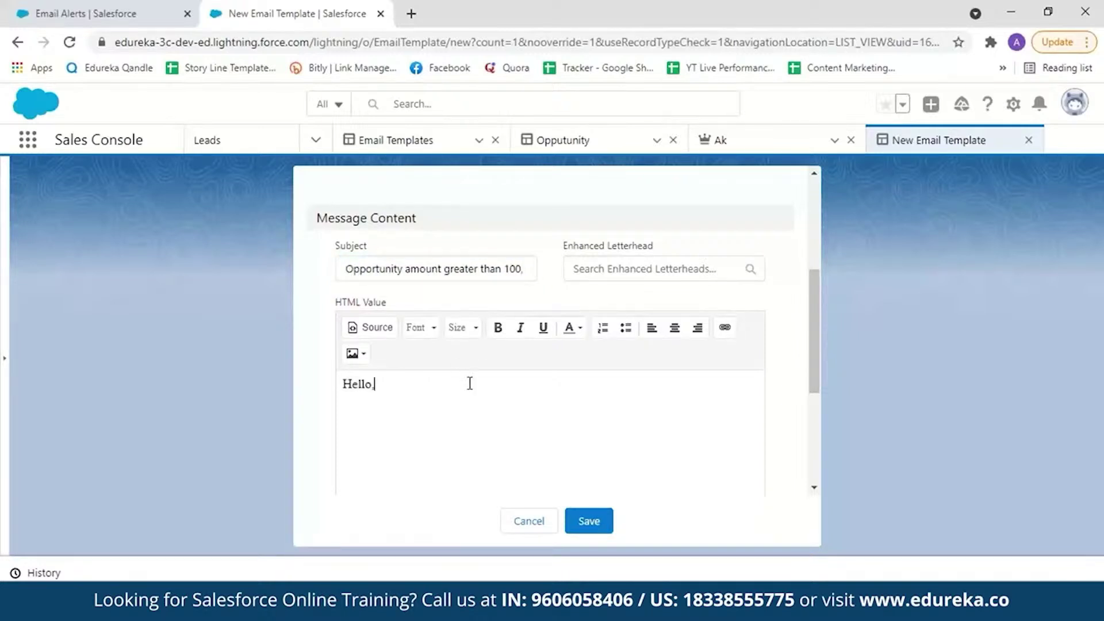
pyautogui.write('An opportunity is cre')
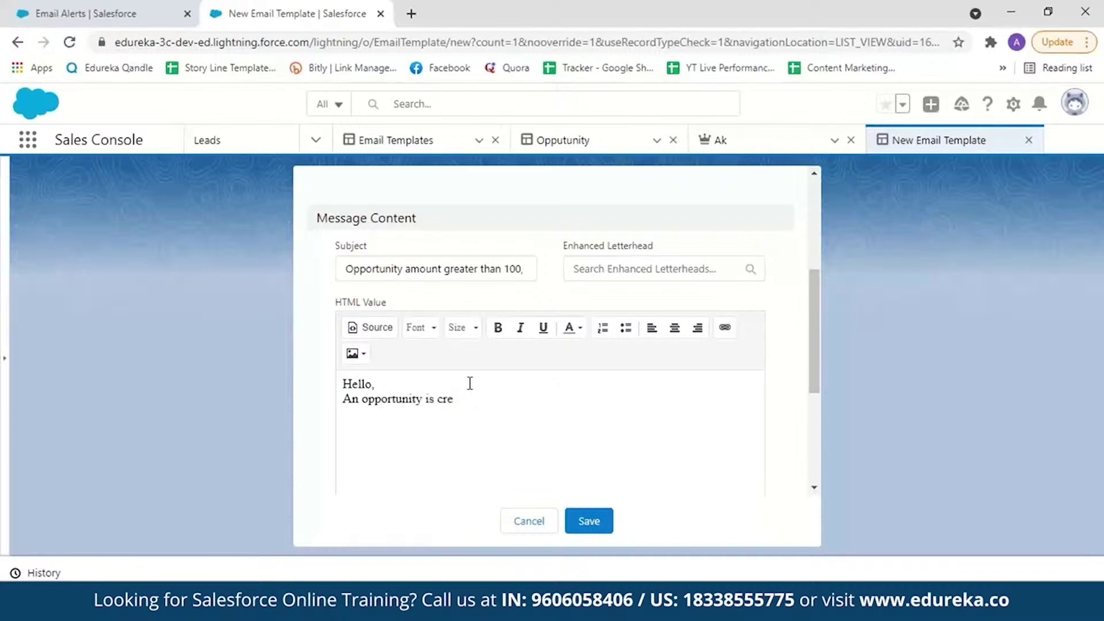
pyautogui.write('ated whose amount ex')
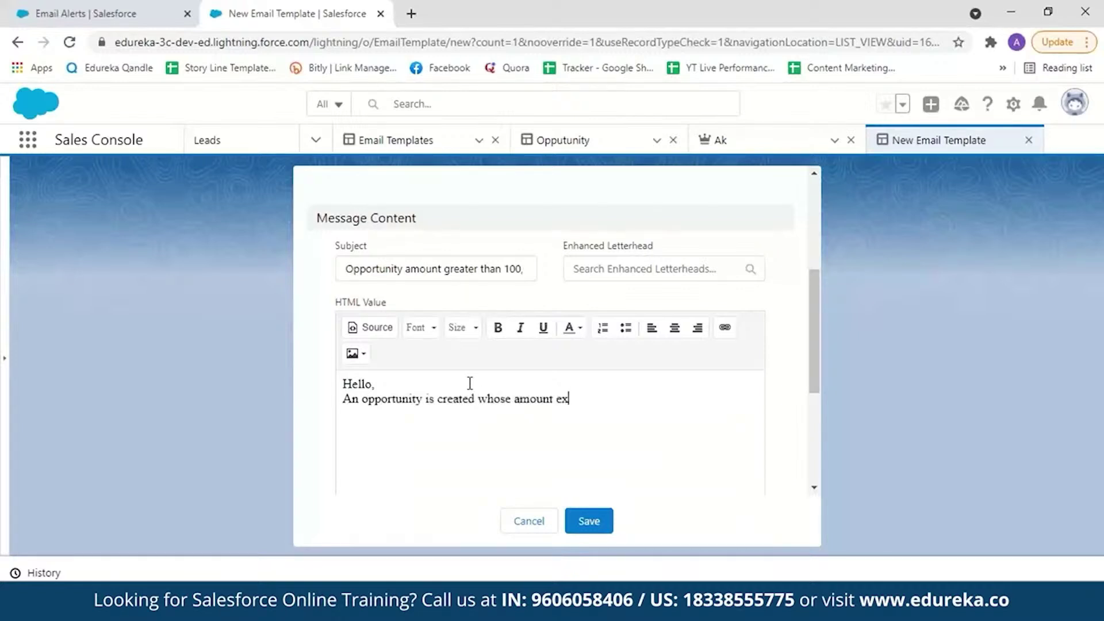
pyautogui.write('ceed')
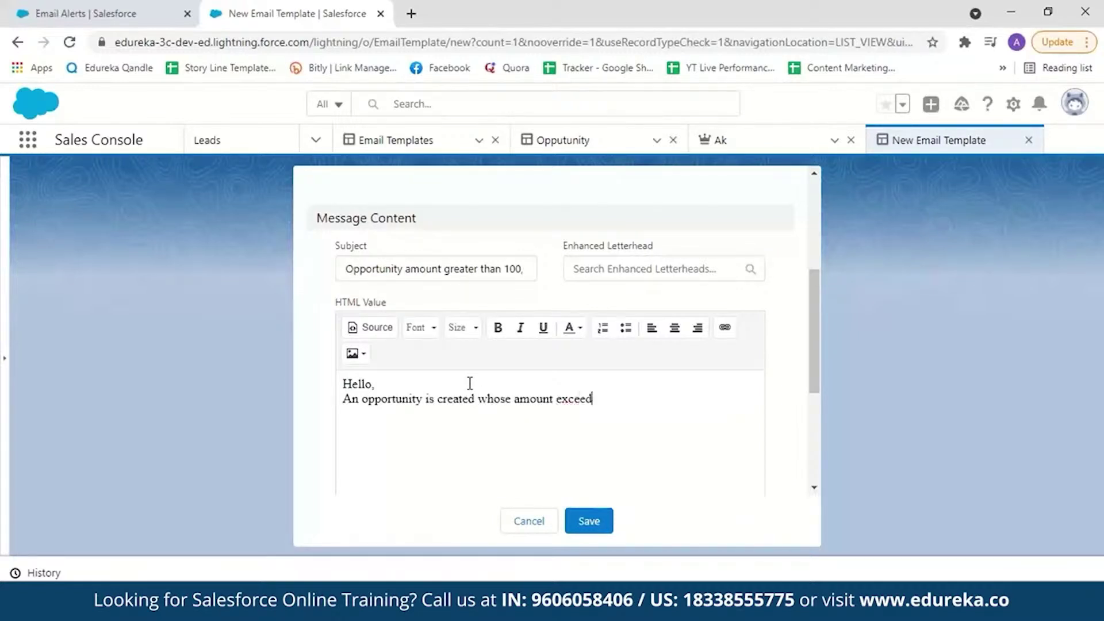
pyautogui.write('s 100,000.00. Kindly look into this')
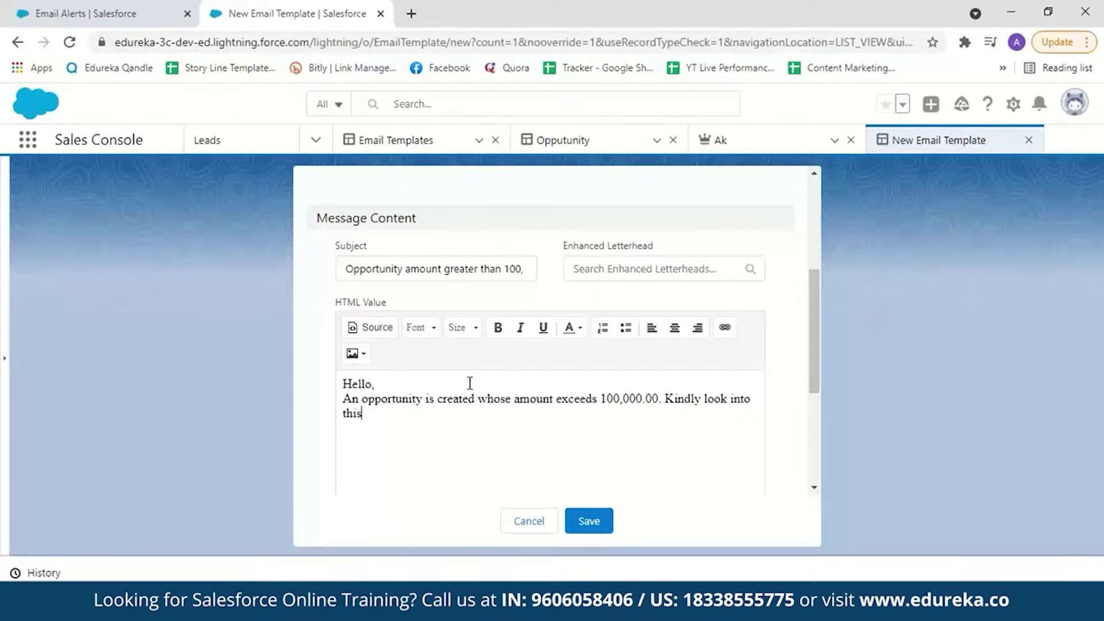
pyautogui.write('Thank you')
pyautogui.write('.')
pyautogui.scroll(1, 811, 293)
pyautogui.scroll(4, 811, 286)
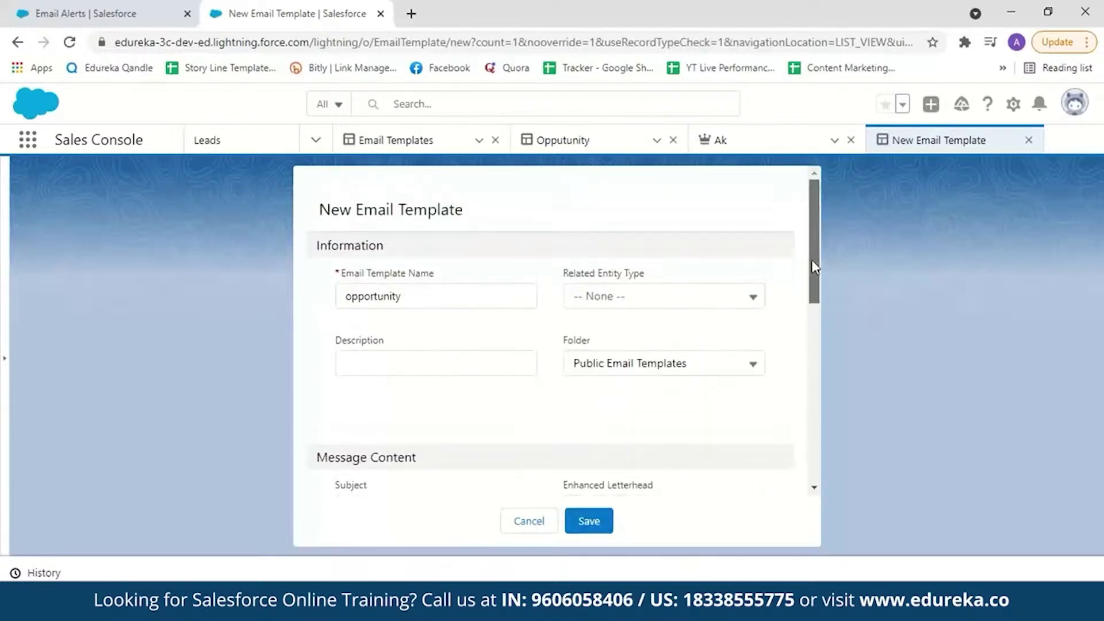
pyautogui.scroll(-10, 815, 280)
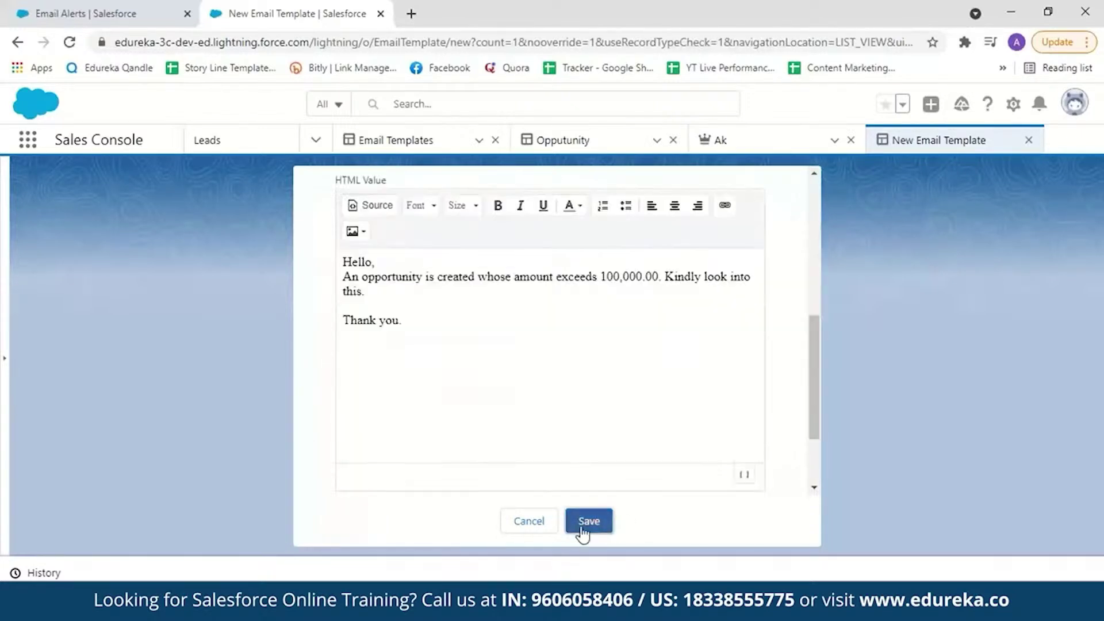
pyautogui.click(583, 526)
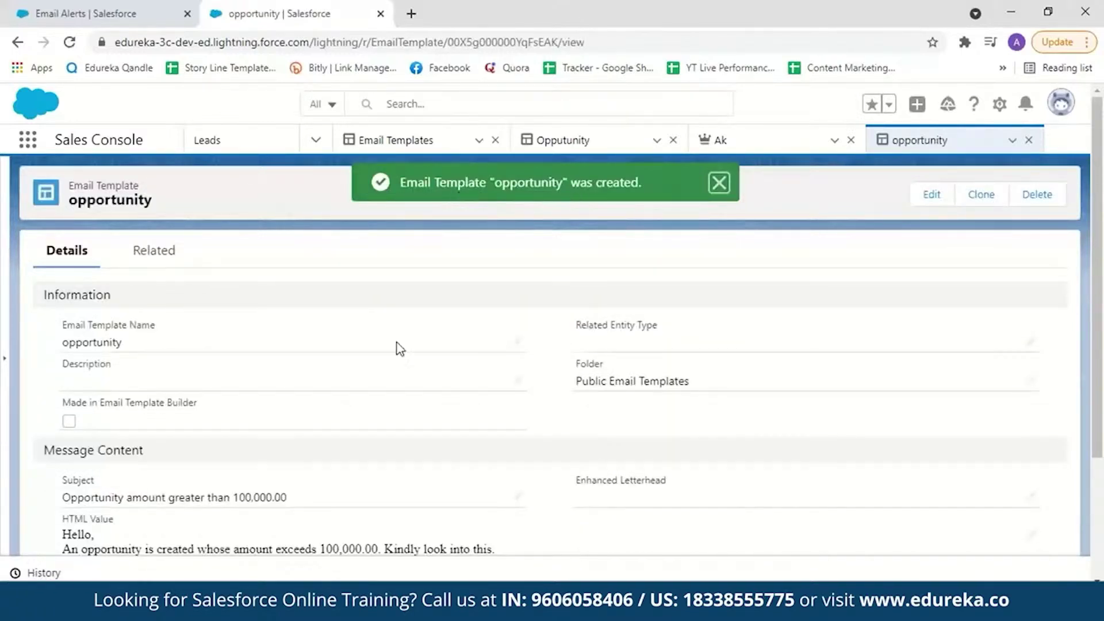
# - Return to the new email alert and choose the Lightning template "opportunity" from Public Email Templates as its email template
pyautogui.click(167, 9)
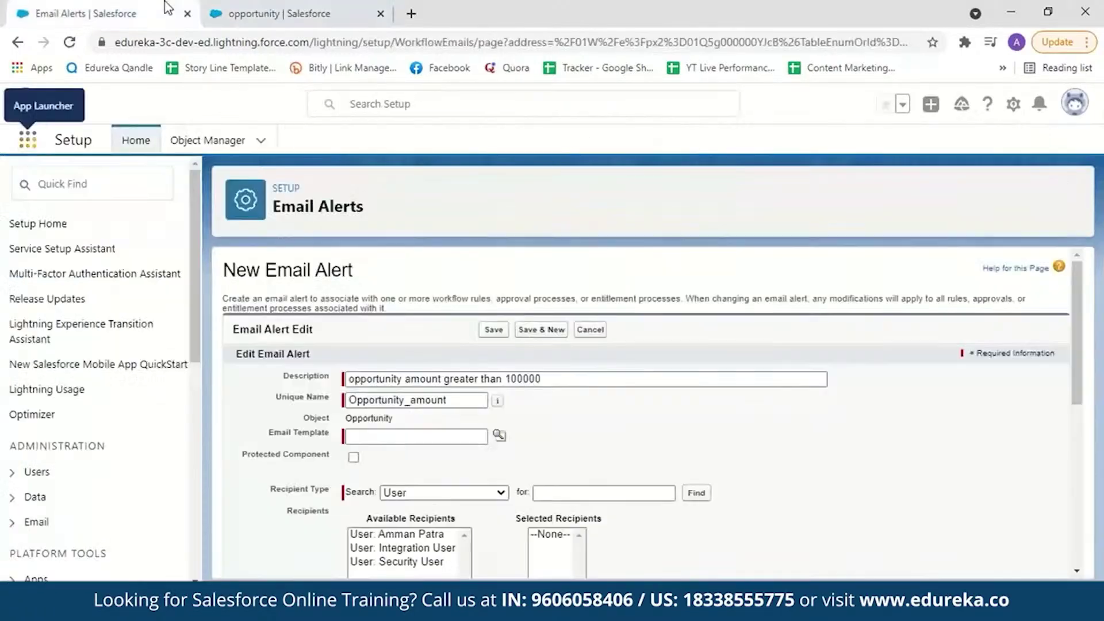
pyautogui.click(499, 435)
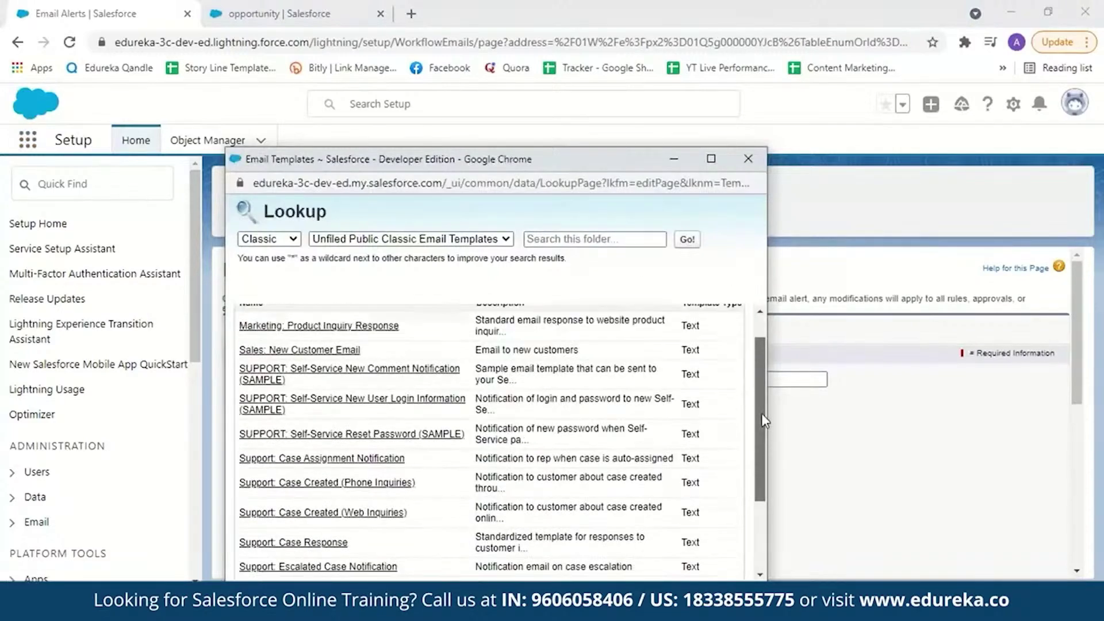
pyautogui.moveTo(762, 357); pyautogui.dragTo(763, 445)
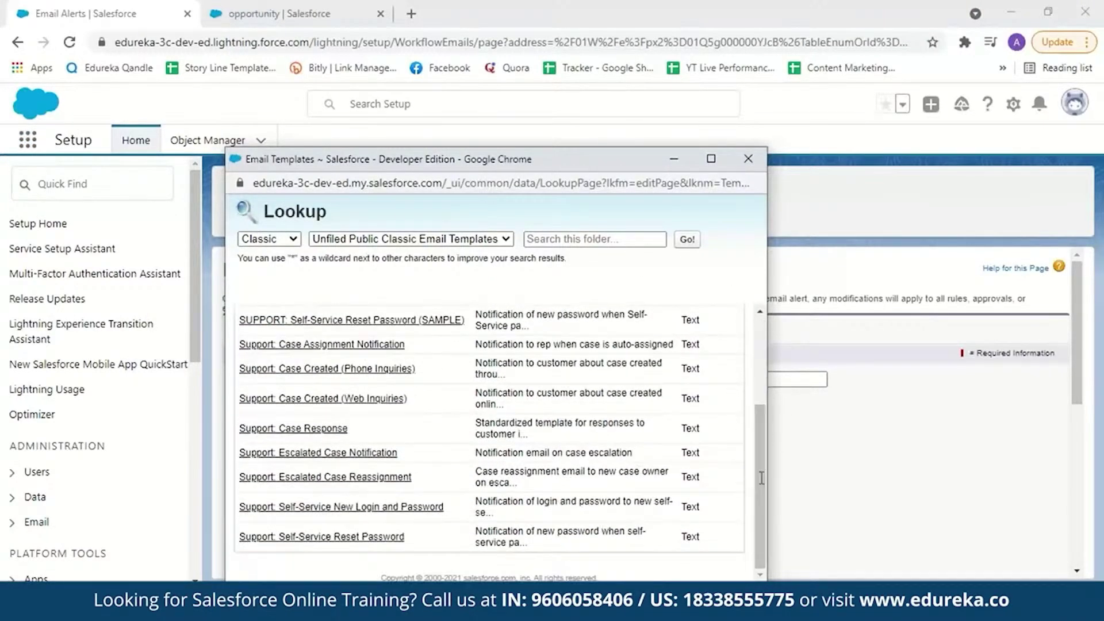
pyautogui.click(293, 244)
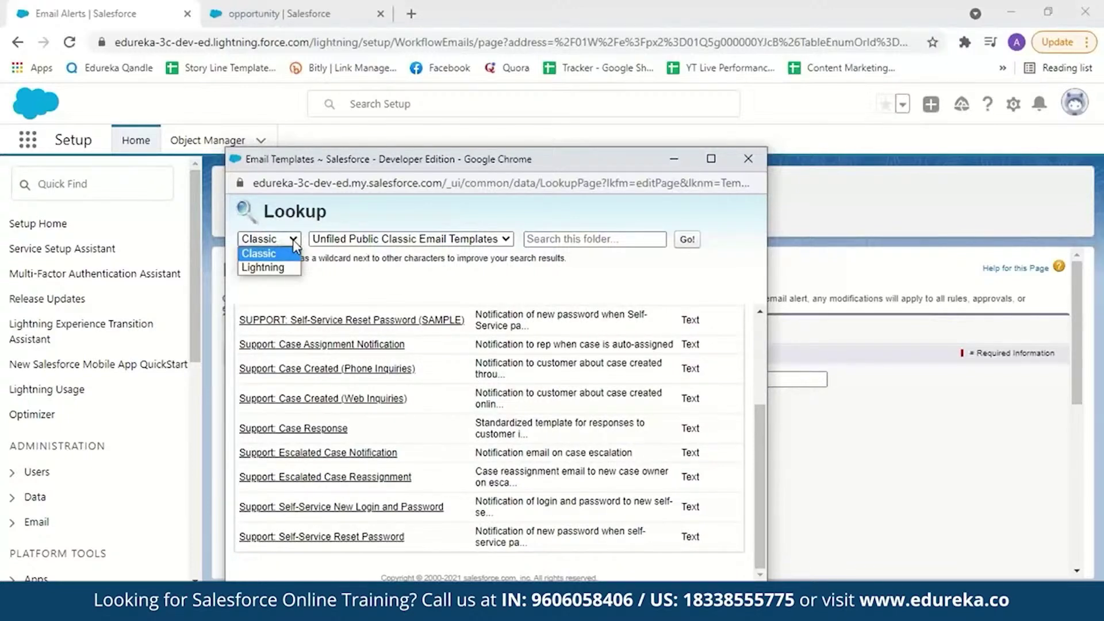
pyautogui.click(279, 268)
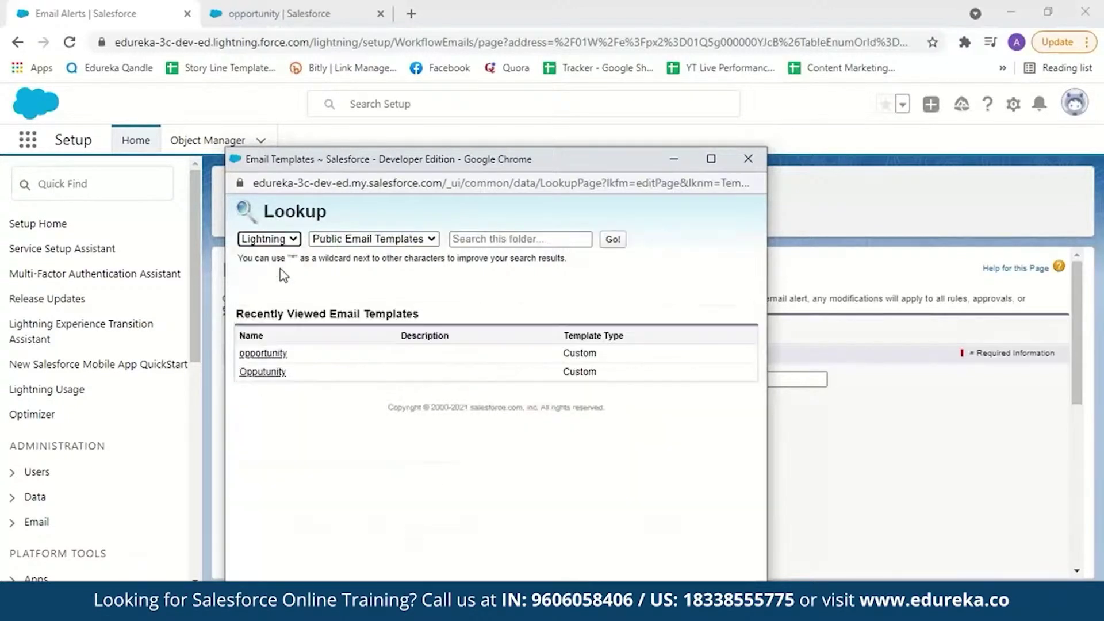
pyautogui.click(280, 353)
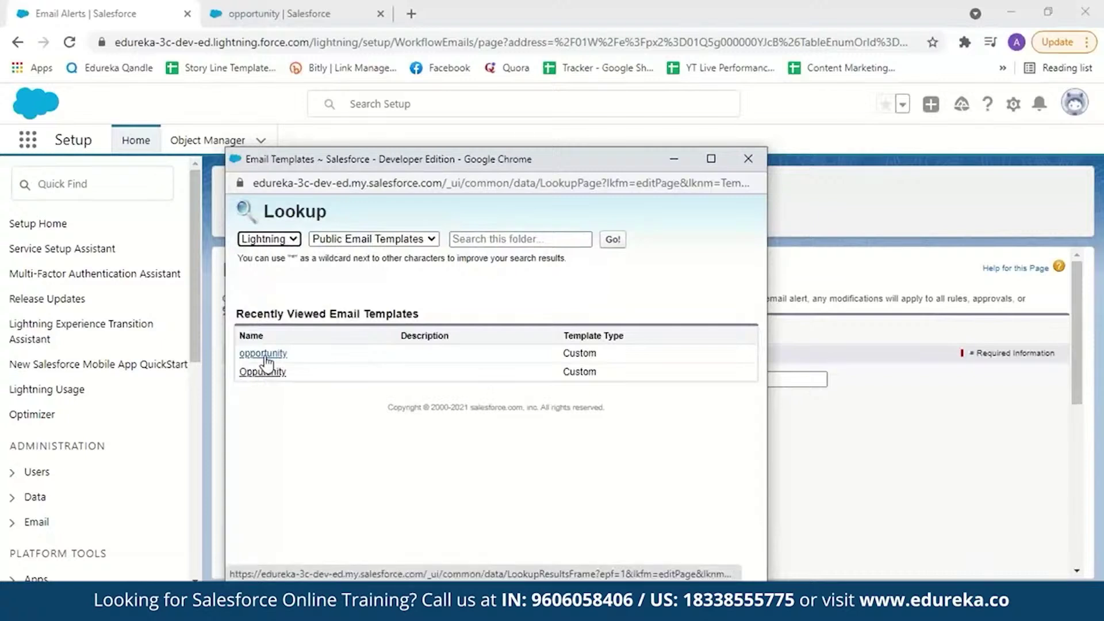
# - Add the account owner's own user as a selected recipient of the email alert
pyautogui.scroll(-2, 443, 425)
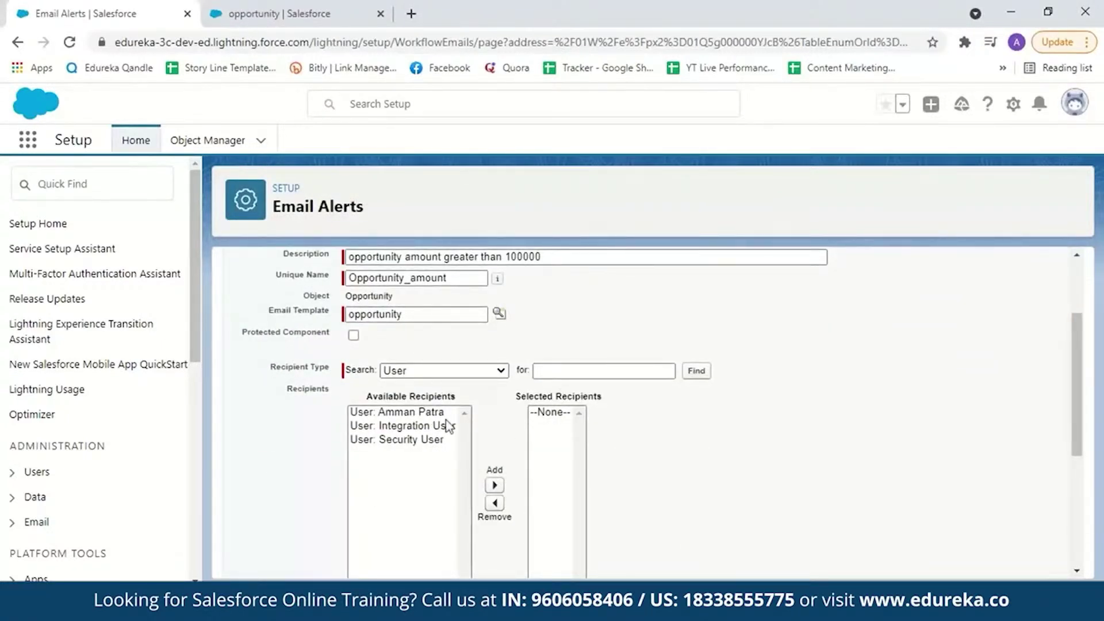
pyautogui.click(402, 411)
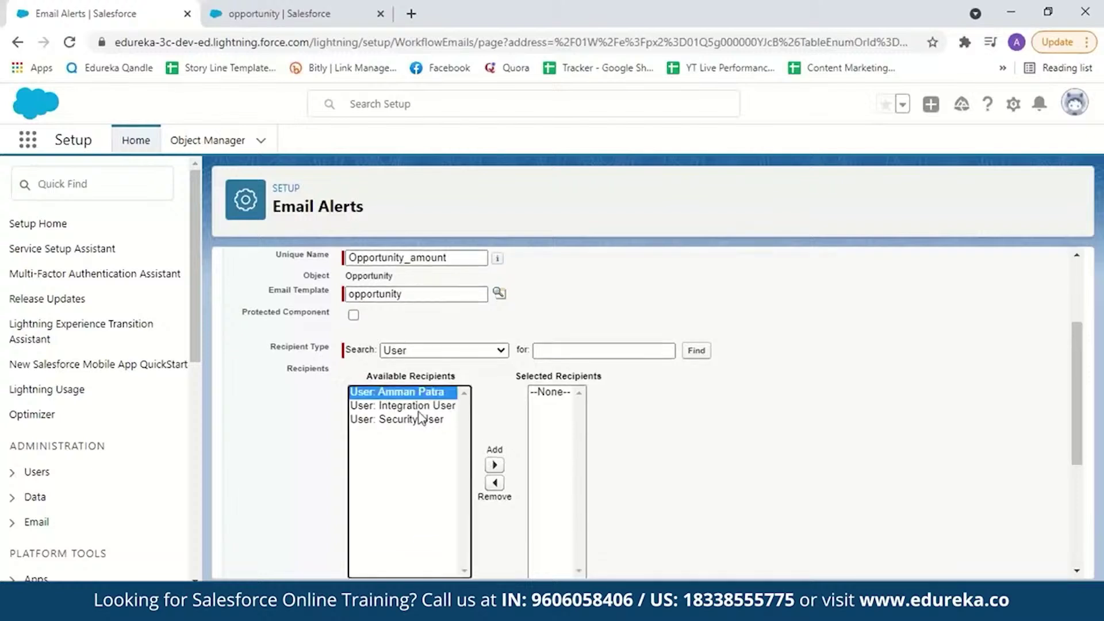
pyautogui.click(494, 465)
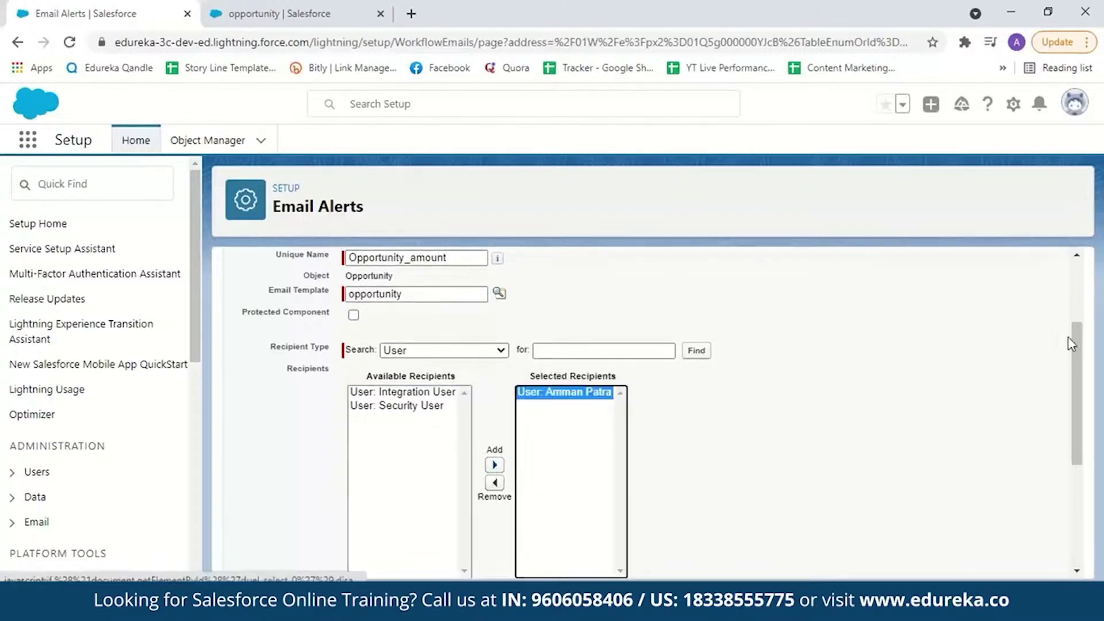
# - Use the current user's email address as the From address, leave the additional emails empty, and save the email alert
pyautogui.scroll(-4, 1077, 456)
pyautogui.click(379, 404)
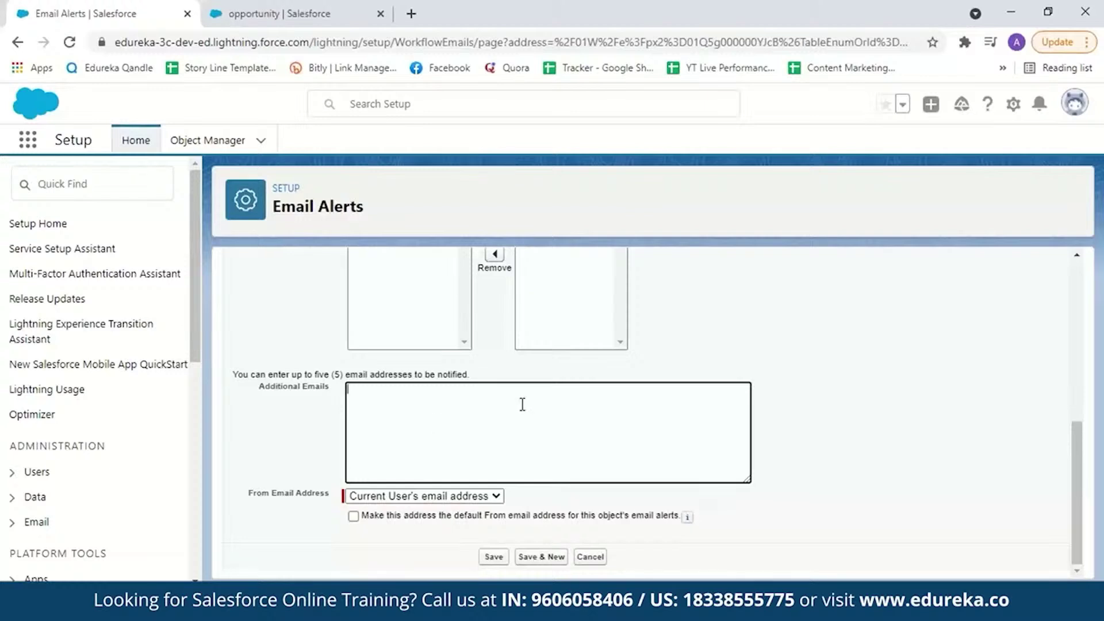
pyautogui.press('Tab')
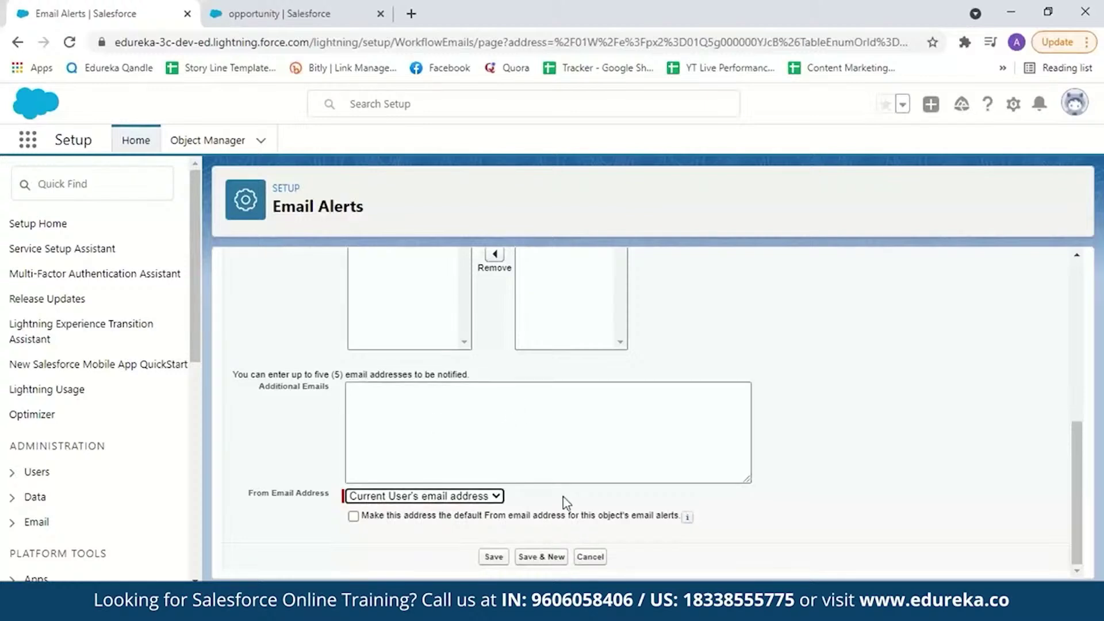
pyautogui.click(498, 502)
pyautogui.click(474, 512)
pyautogui.click(490, 559)
# - Finish the workflow action setup and activate the Demo-opportunity workflow rule
pyautogui.click(1033, 339)
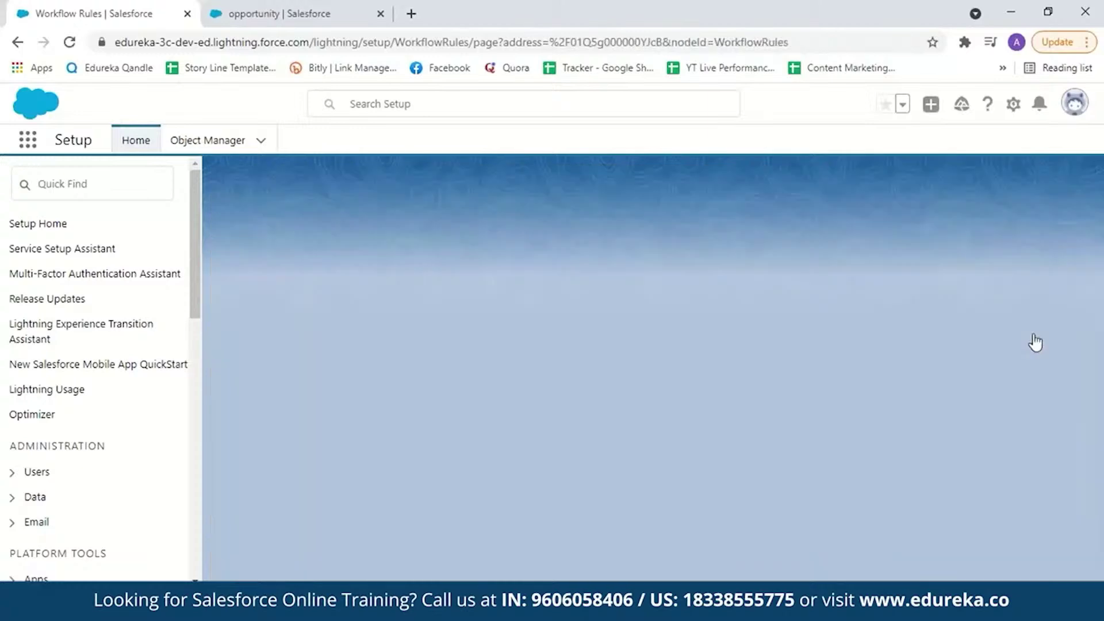
pyautogui.scroll(-3, 1081, 357)
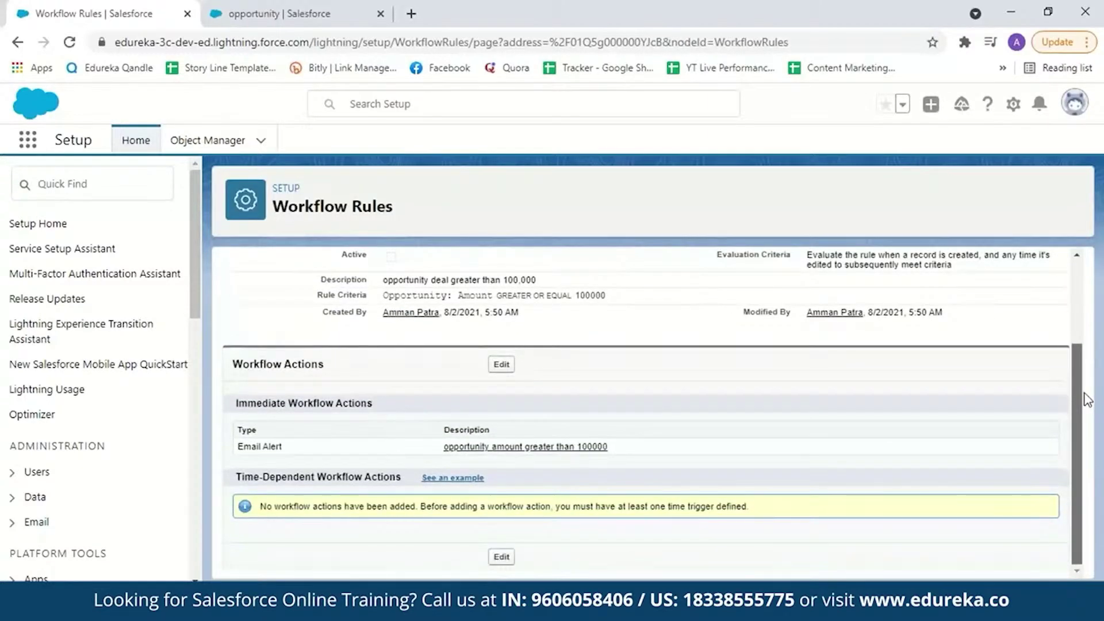
pyautogui.scroll(3, 1074, 382)
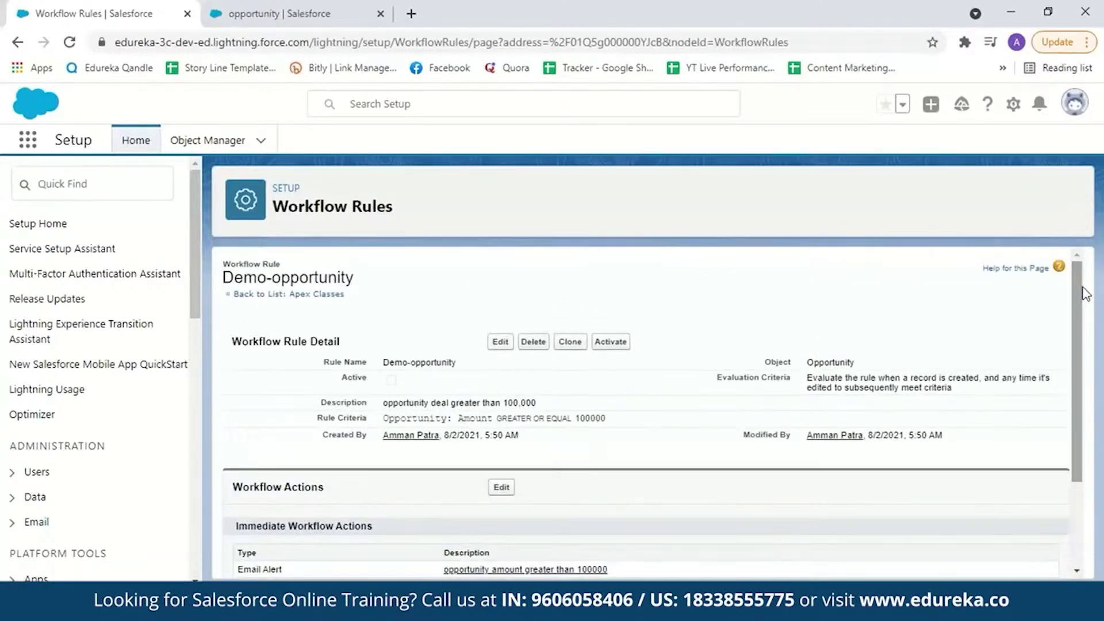
pyautogui.click(618, 342)
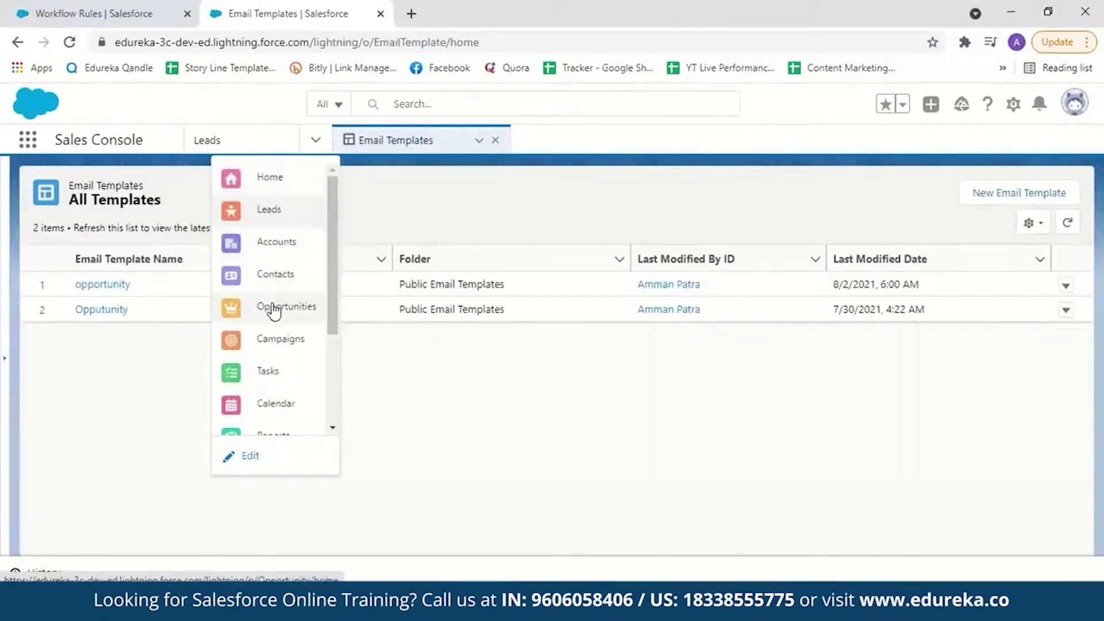
# - Start a new opportunity named "Test opportunity" in Sales Console, with an amount of 110000 and a close date of 8/15/2021
pyautogui.click(275, 309)
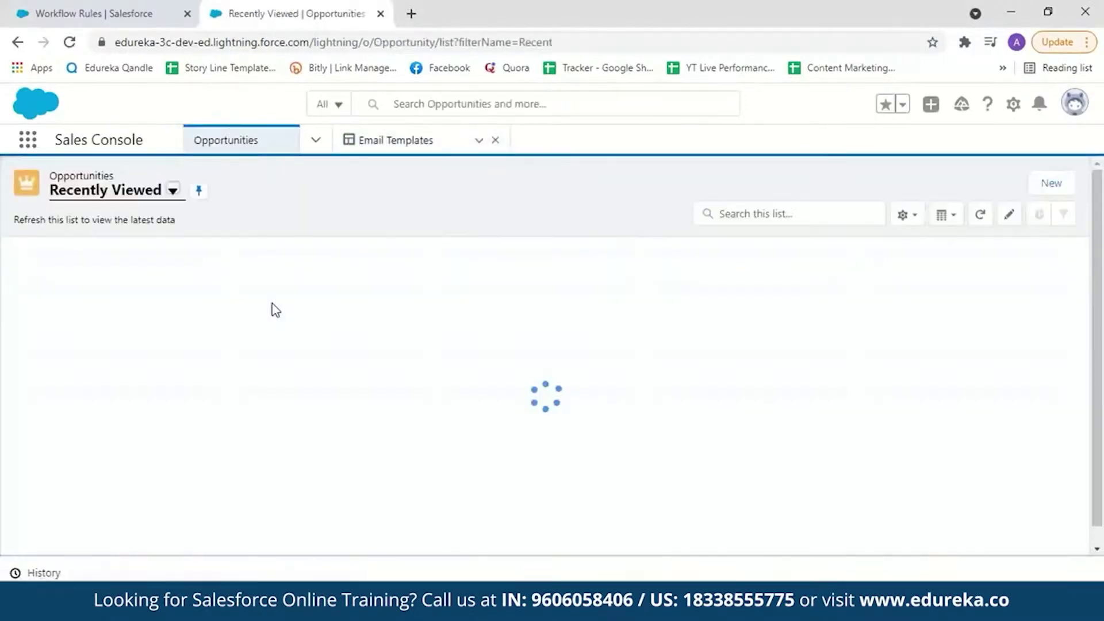
pyautogui.click(1067, 184)
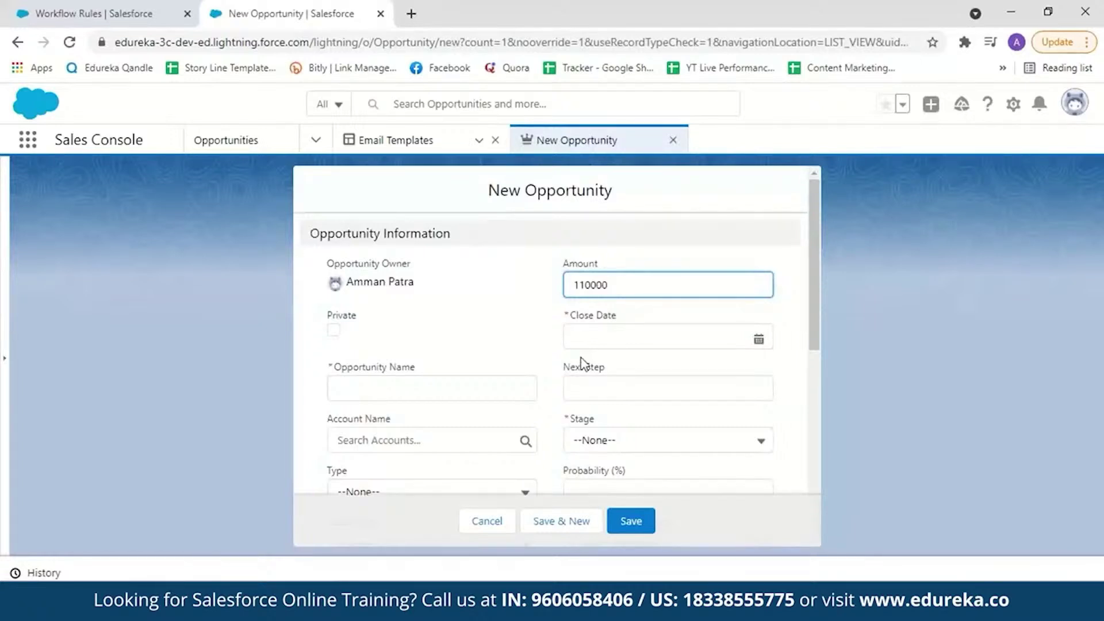
pyautogui.click(606, 339)
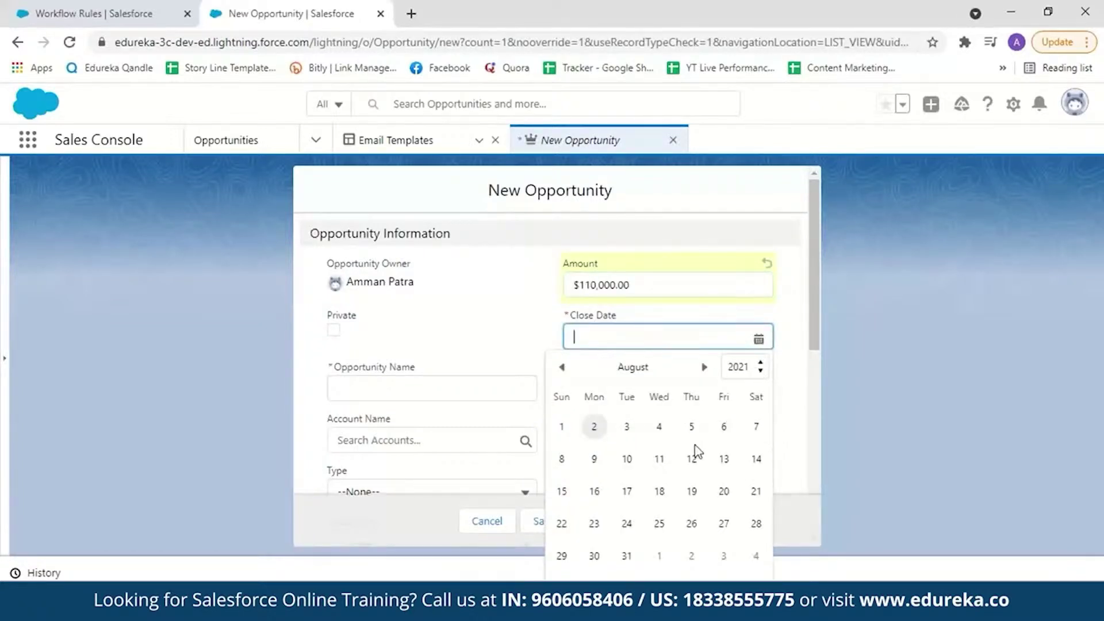
pyautogui.click(562, 493)
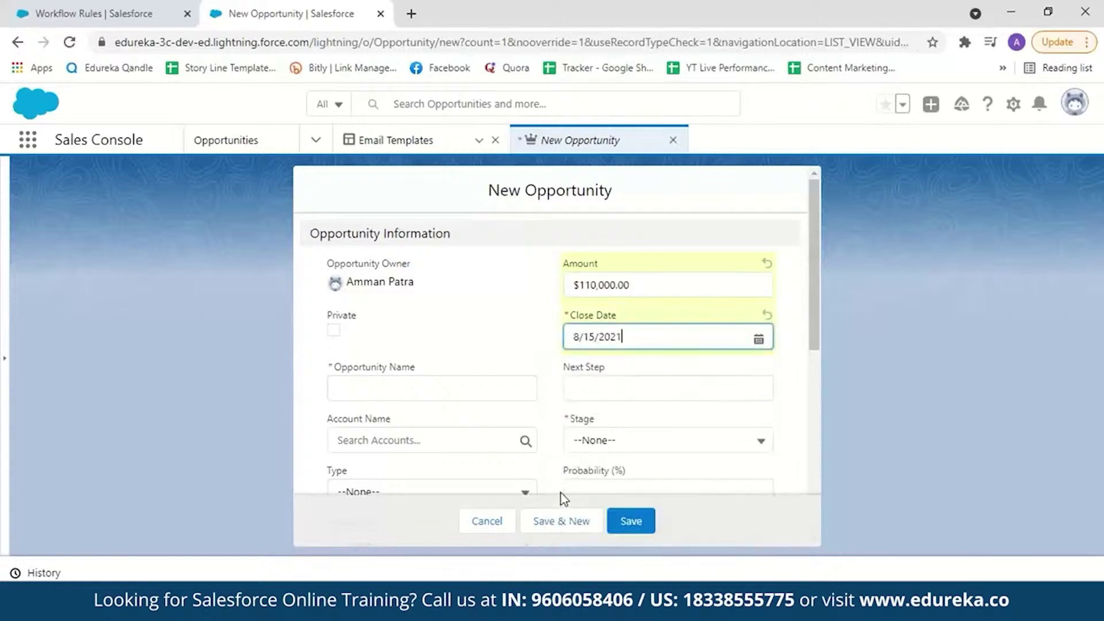
pyautogui.click(394, 396)
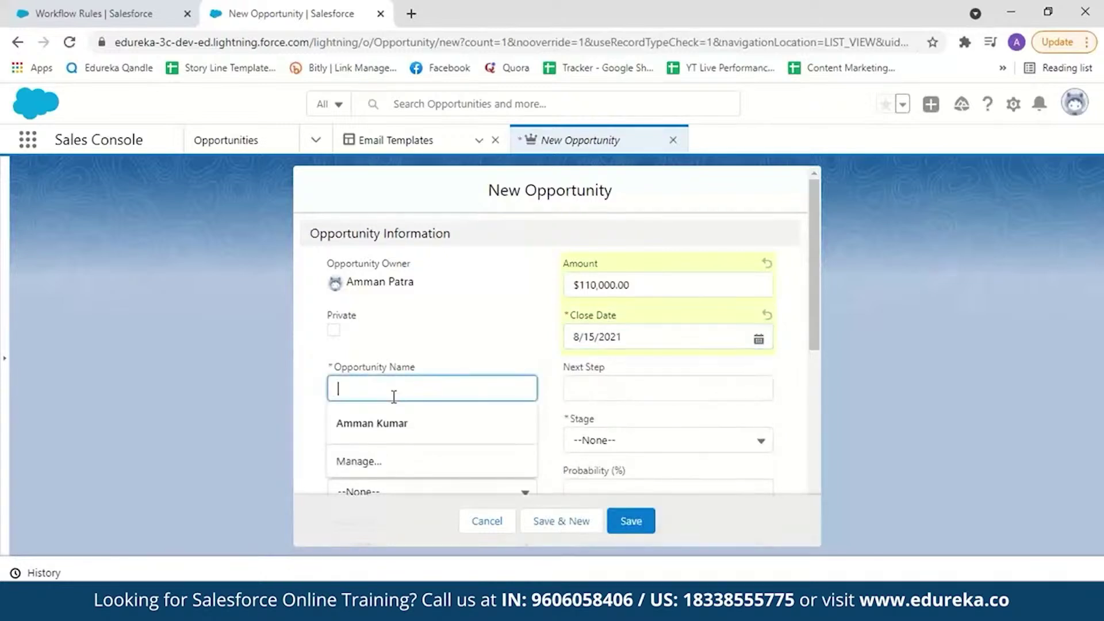
pyautogui.write('Tes')
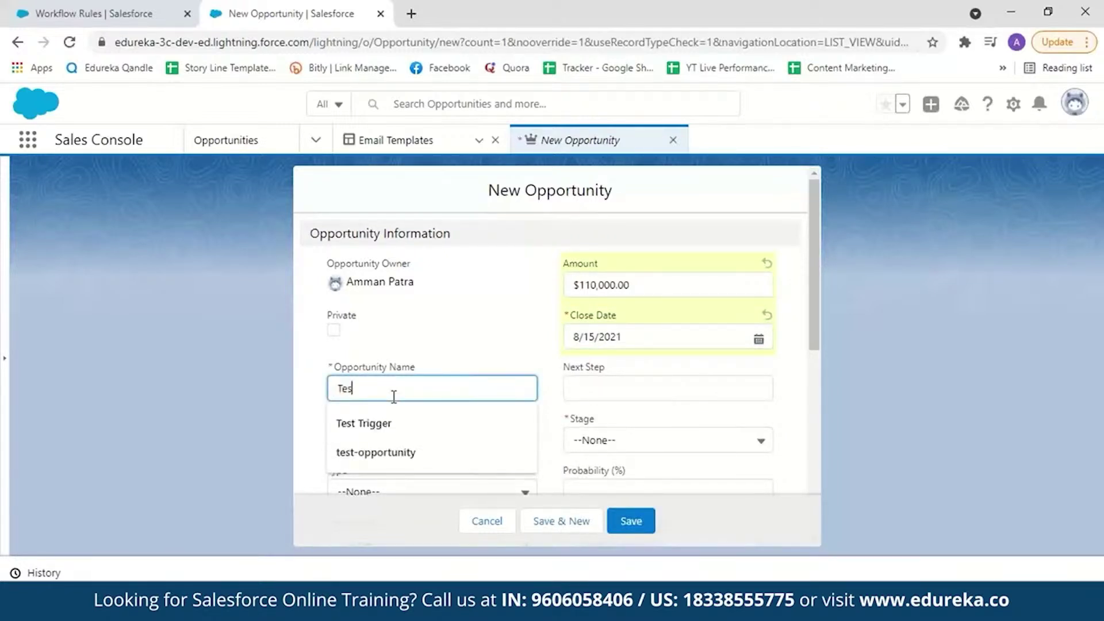
pyautogui.write('t opportunity')
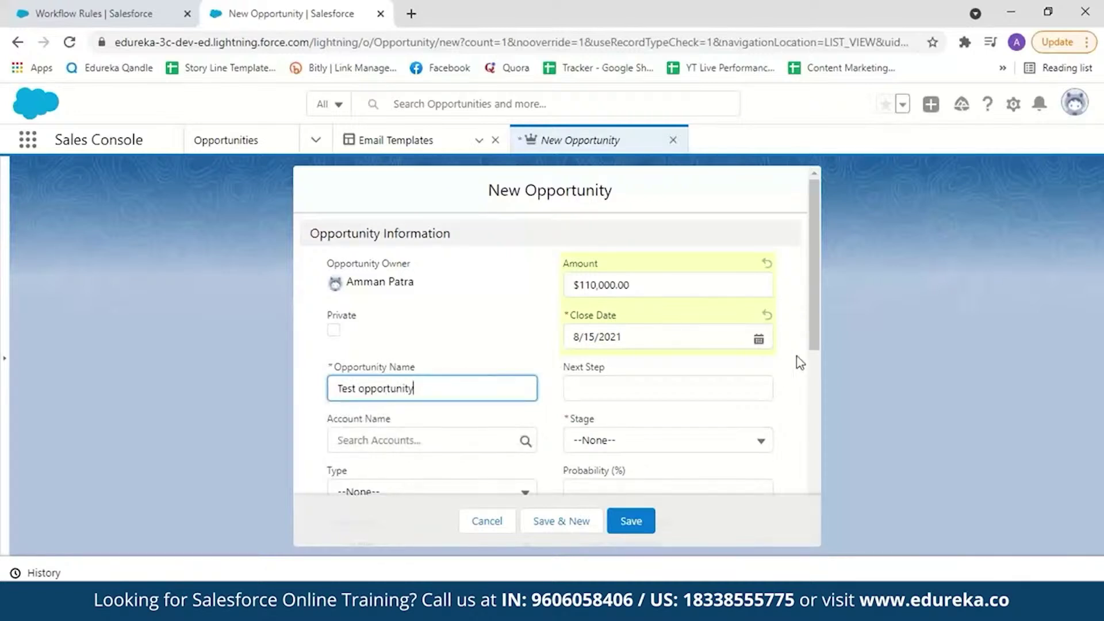
# - Set the new opportunity's stage to Qualification and save the record
pyautogui.scroll(-2, 814, 344)
pyautogui.scroll(-3, 815, 351)
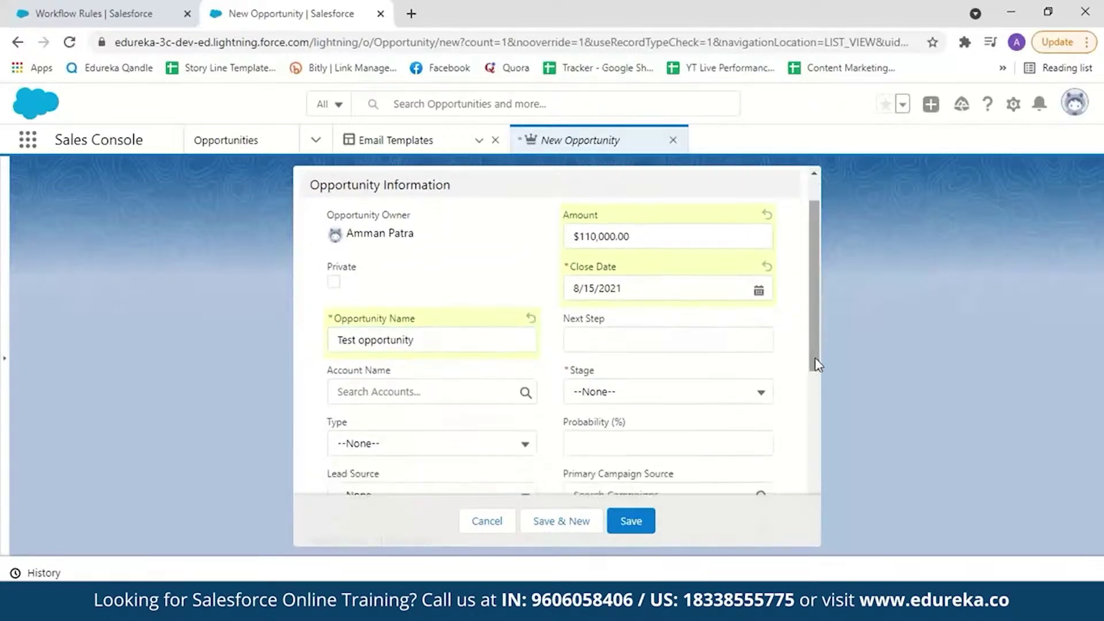
pyautogui.moveTo(818, 368); pyautogui.dragTo(818, 470)
pyautogui.scroll(-4, 817, 470)
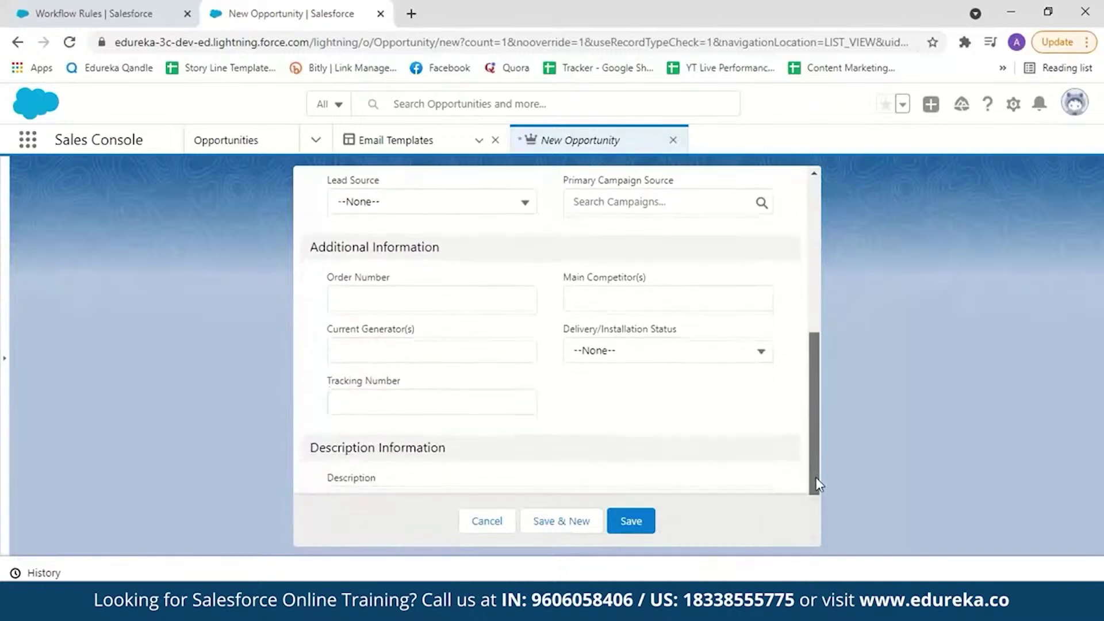
pyautogui.scroll(10, 805, 345)
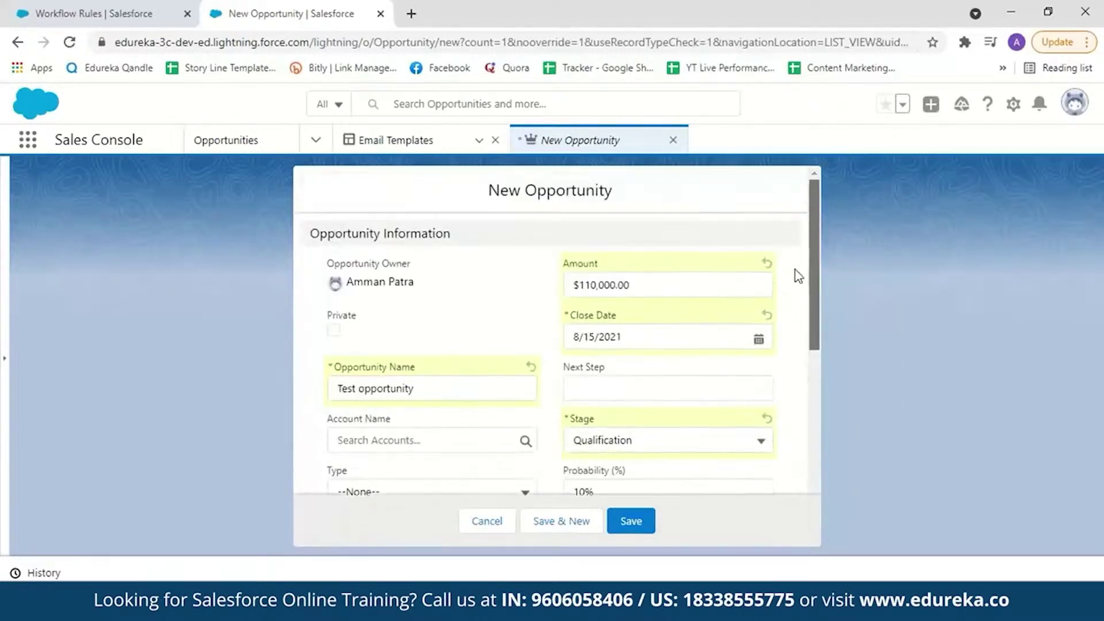
pyautogui.click(631, 521)
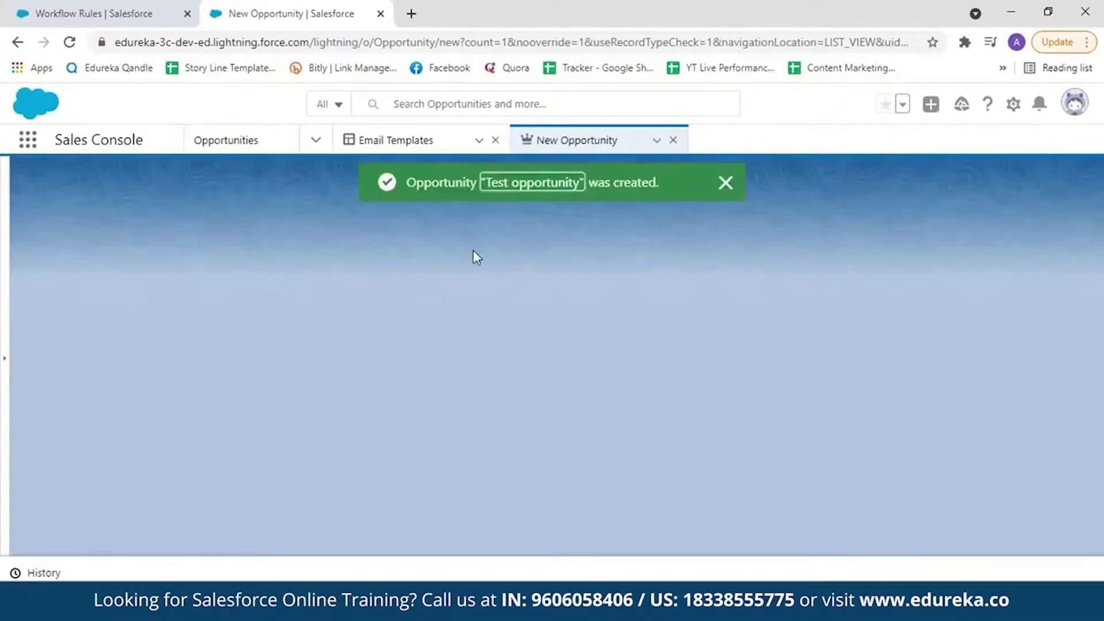